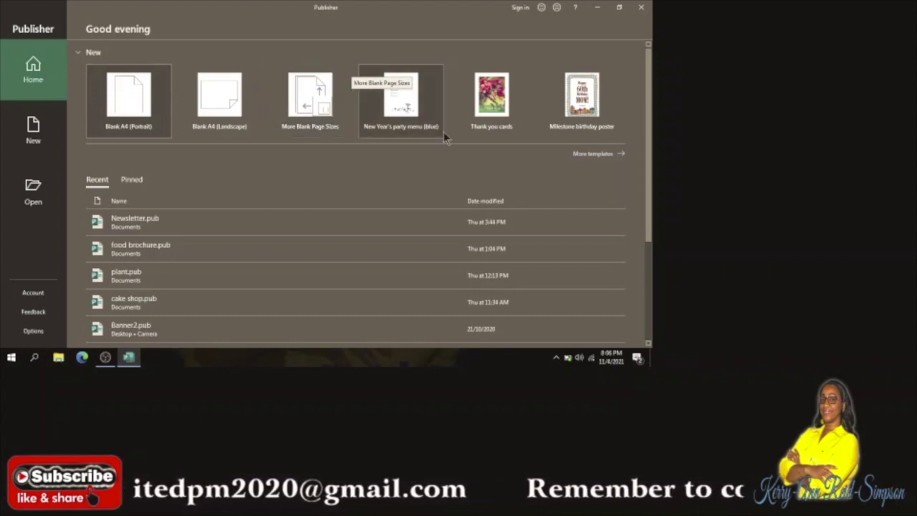
# - Browse the Built-In template categories and open the Flyers designs
pyautogui.click(580, 154)
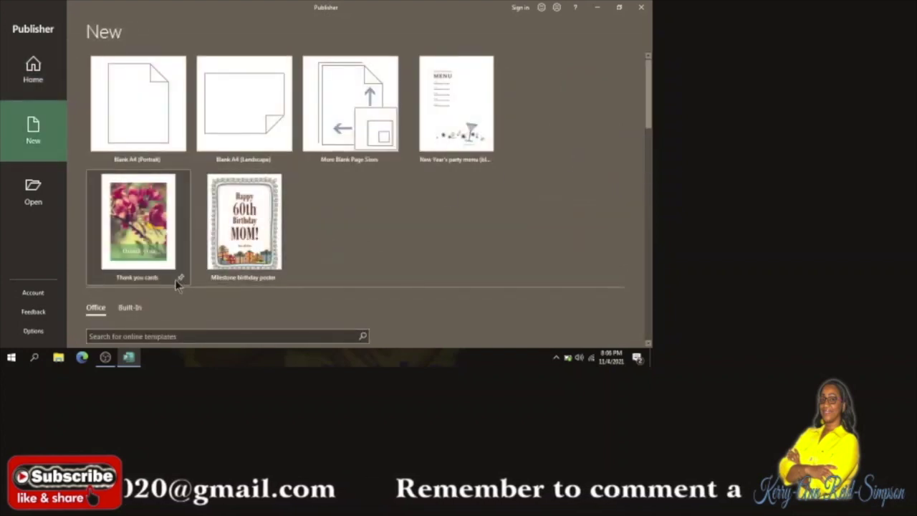
pyautogui.click(130, 308)
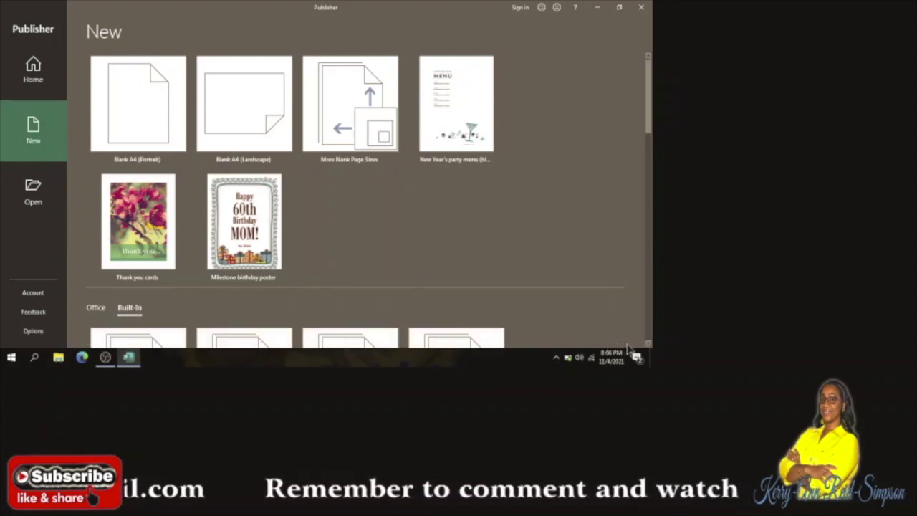
pyautogui.scroll(-3, 648, 345)
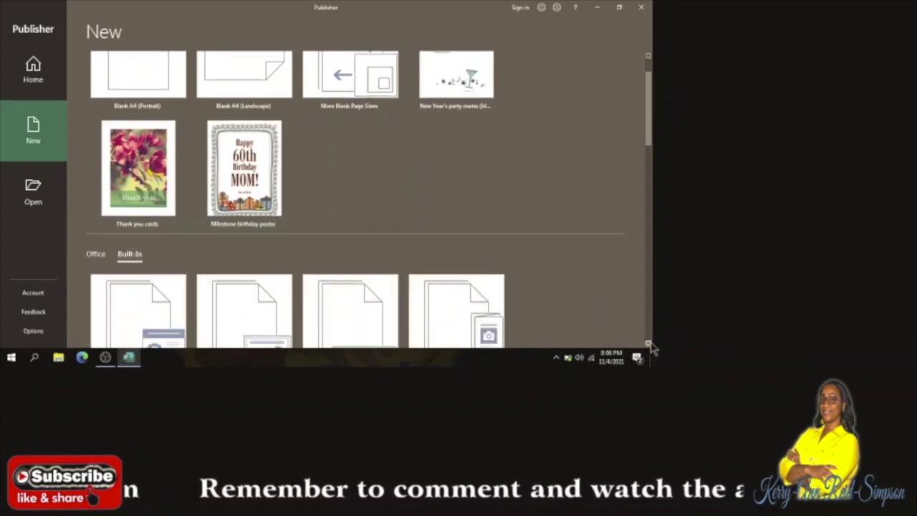
pyautogui.scroll(-5, 648, 344)
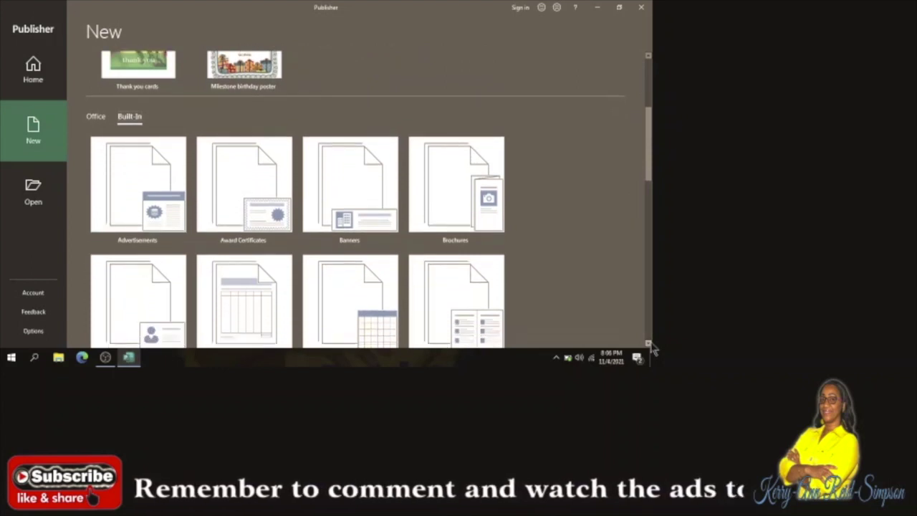
pyautogui.scroll(-3, 652, 346)
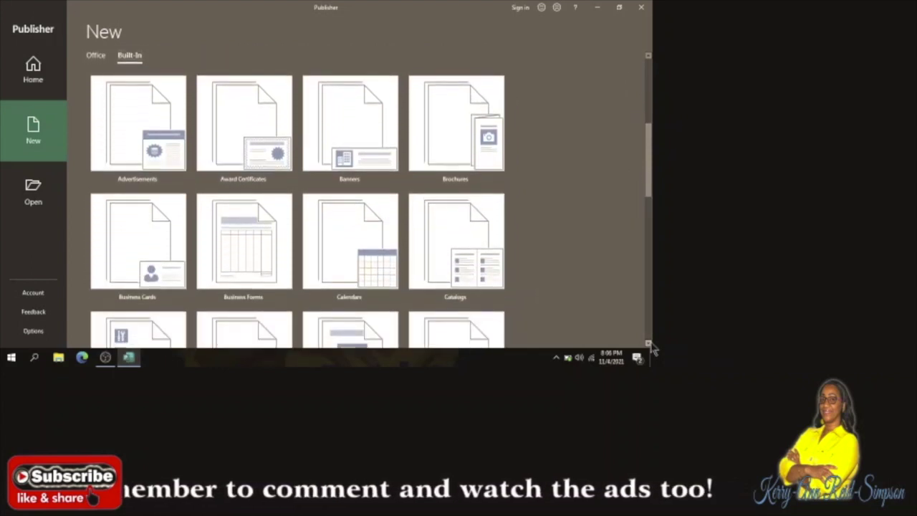
pyautogui.scroll(-9, 651, 348)
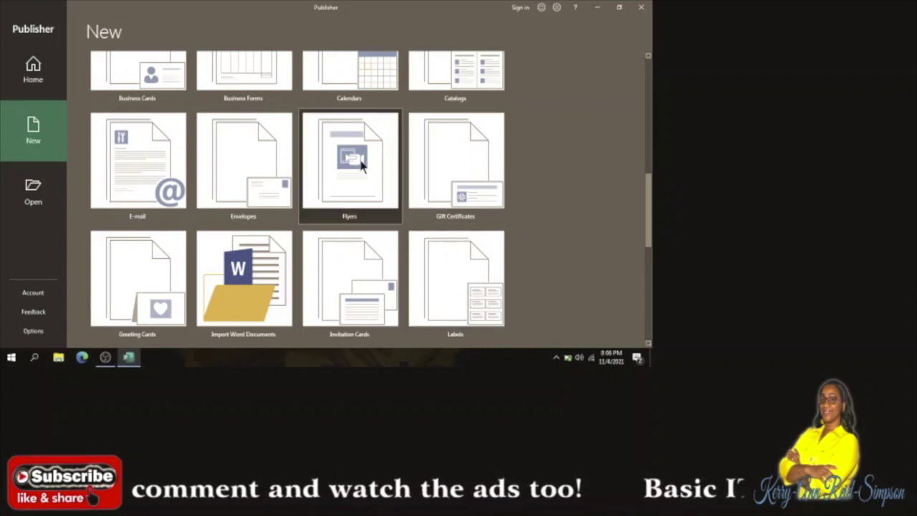
pyautogui.click(358, 161)
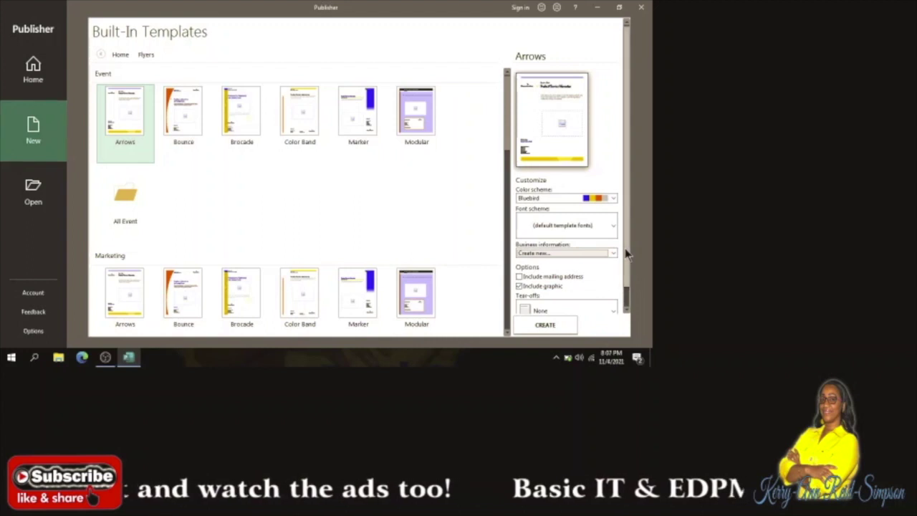
# - Create a new publication from the A3 (Portrait) blank page size
pyautogui.scroll(-1, 627, 262)
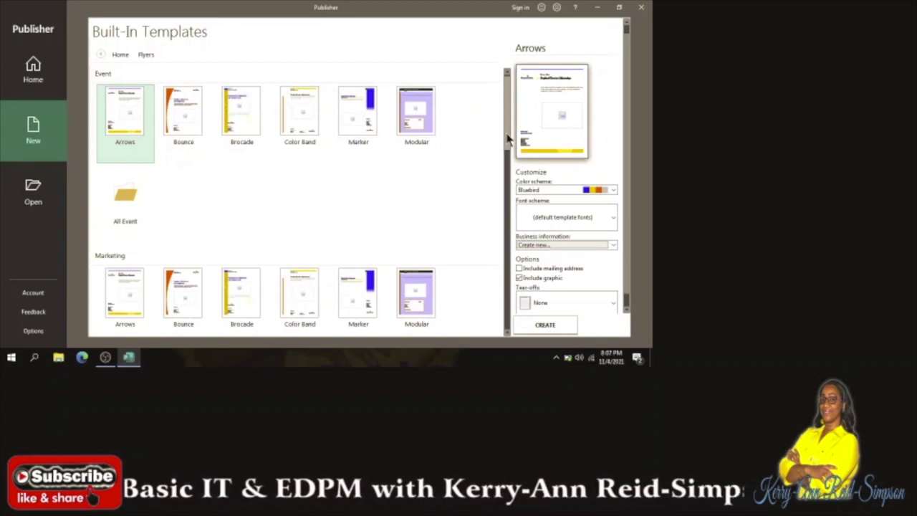
pyautogui.moveTo(508, 140); pyautogui.dragTo(514, 289)
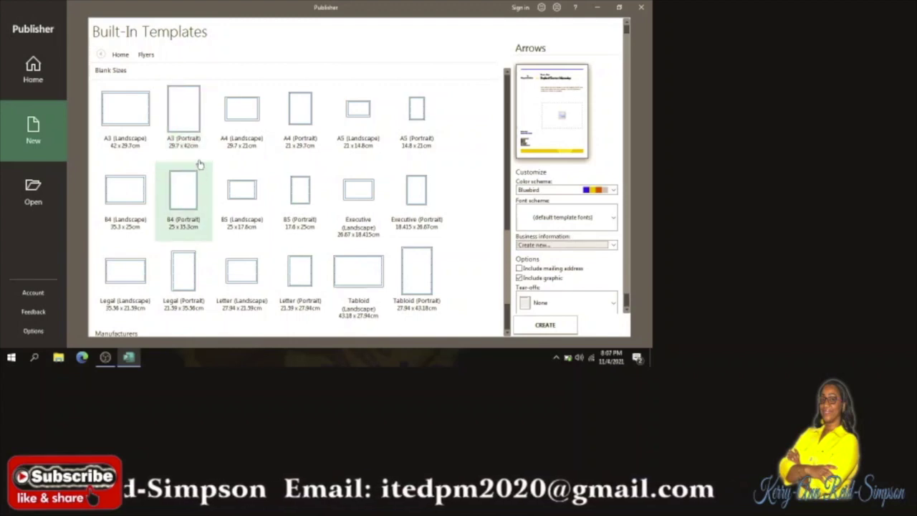
pyautogui.click(184, 117)
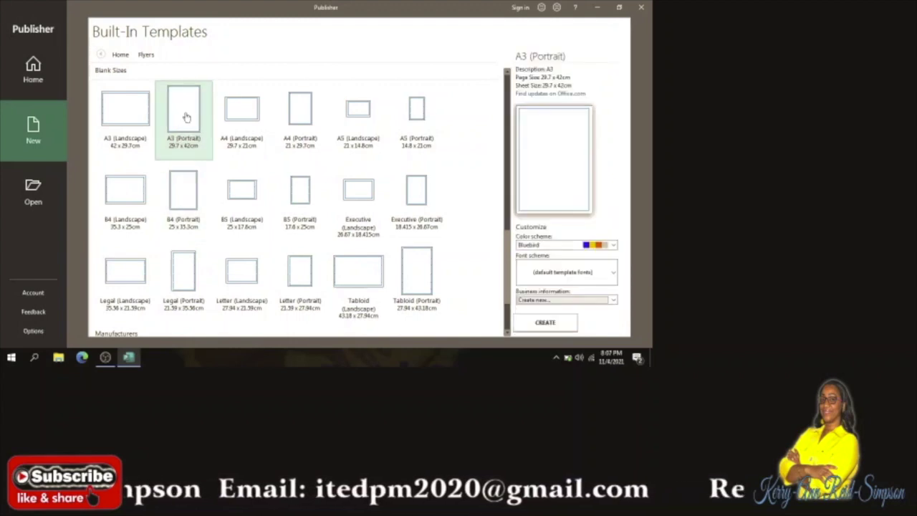
pyautogui.click(543, 324)
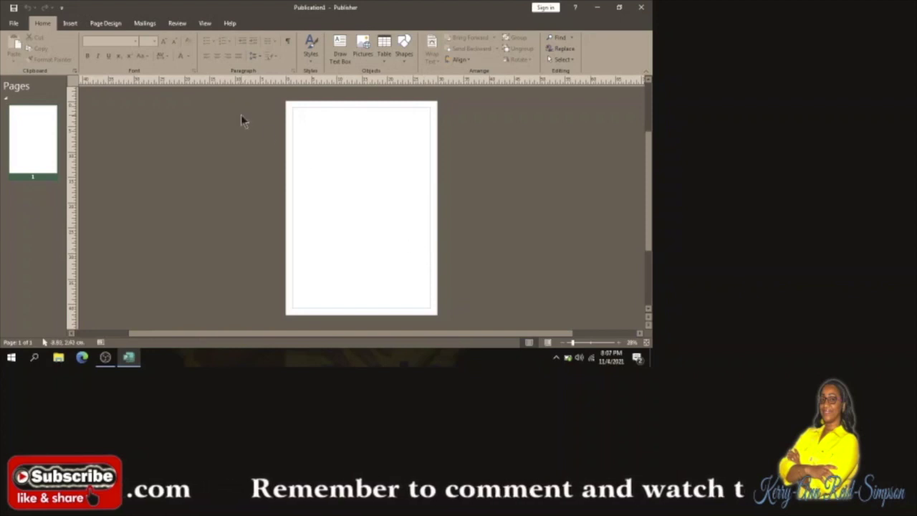
# - Open the Background gallery on the Page Design tab
pyautogui.click(106, 24)
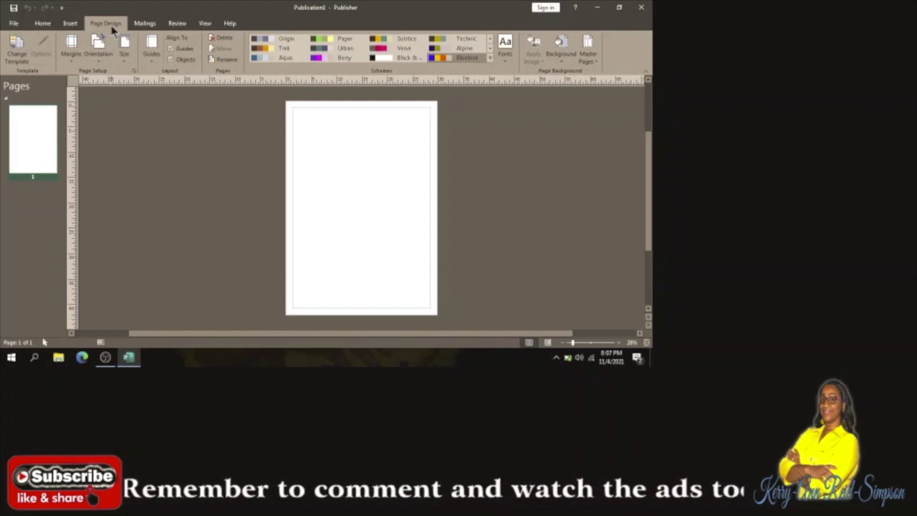
pyautogui.click(558, 57)
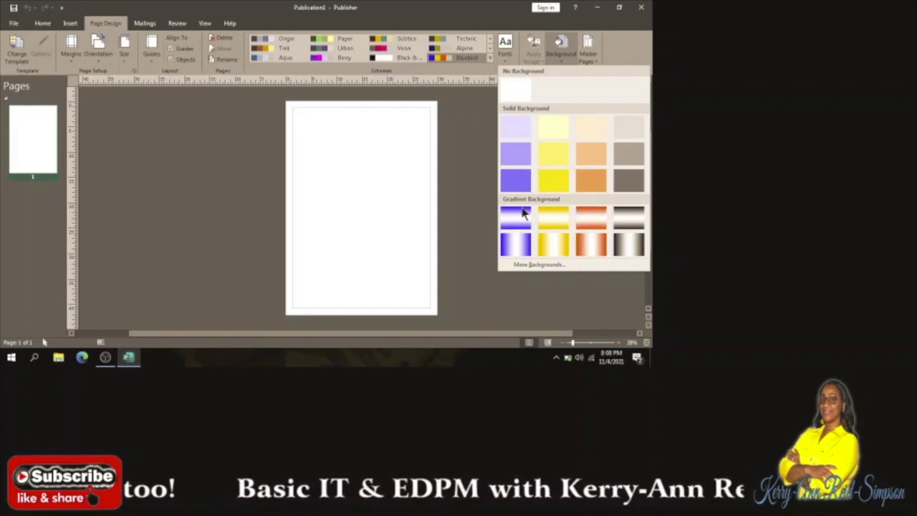
# - Switch the background to Picture or texture fill and open Insert Pictures
pyautogui.click(524, 266)
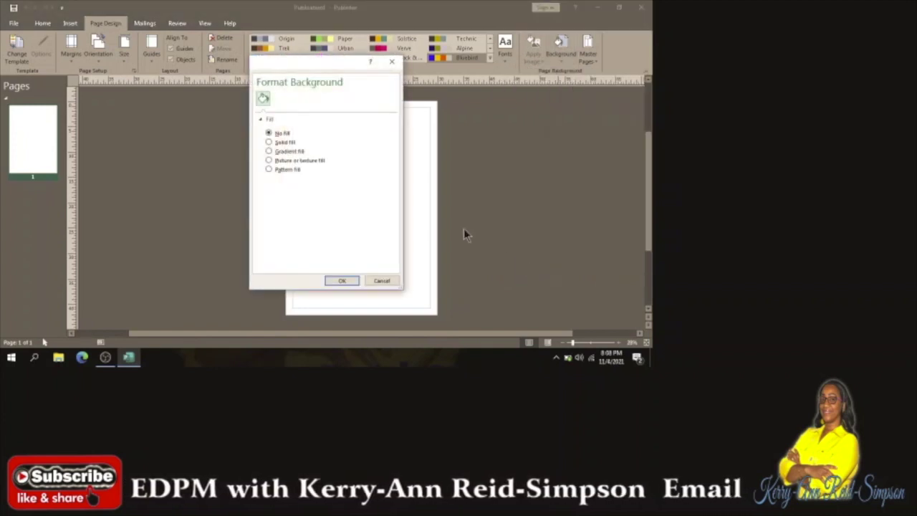
pyautogui.click(269, 161)
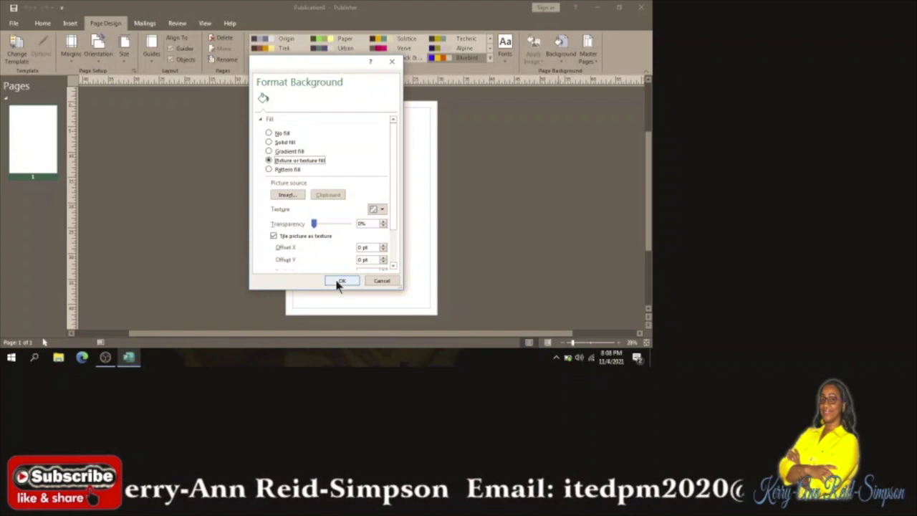
pyautogui.click(287, 195)
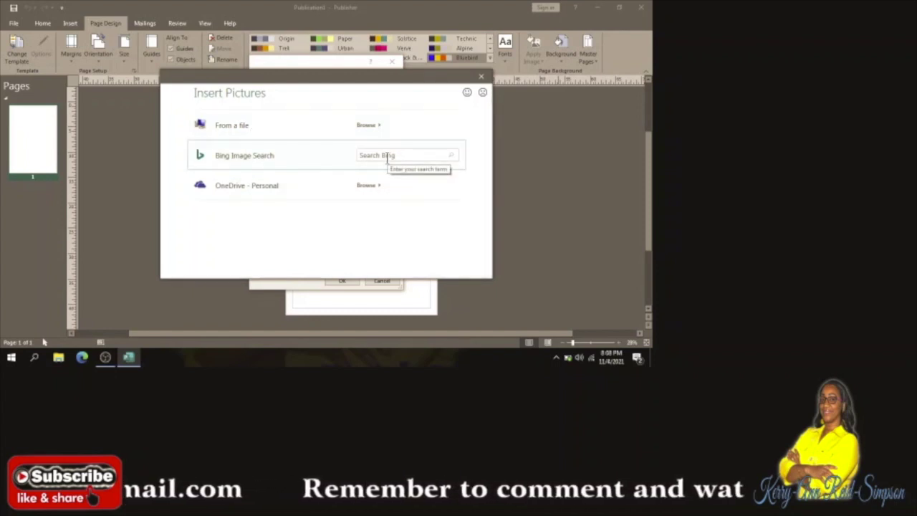
# - Search Bing images for 'cake' and insert a cake photo as the fill
pyautogui.click(387, 155)
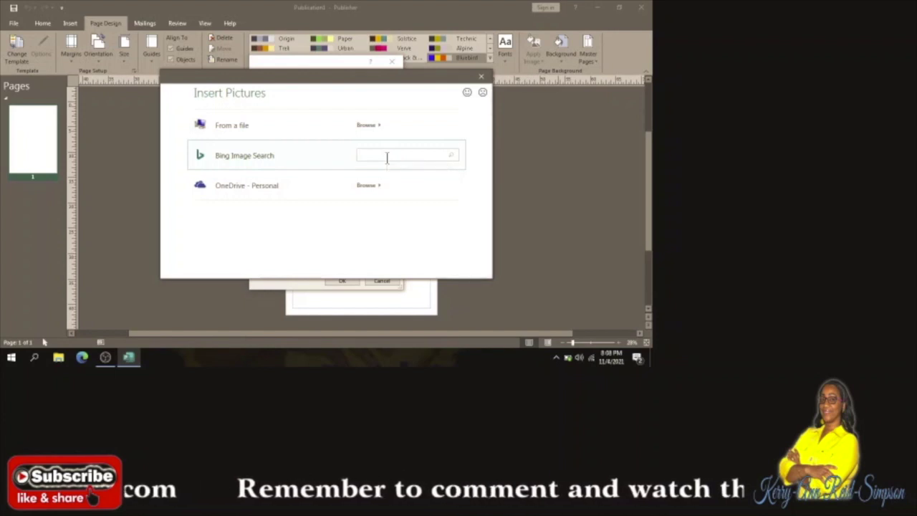
pyautogui.write('cake')
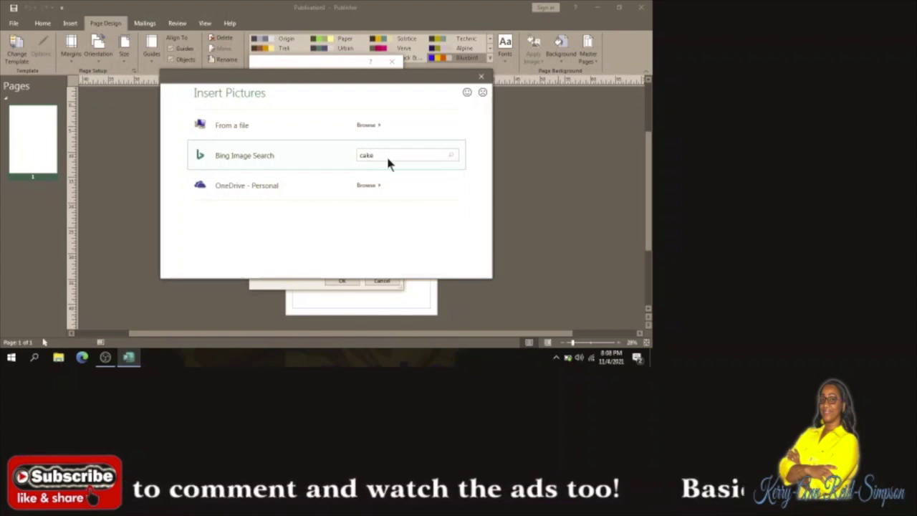
pyautogui.press('Return')
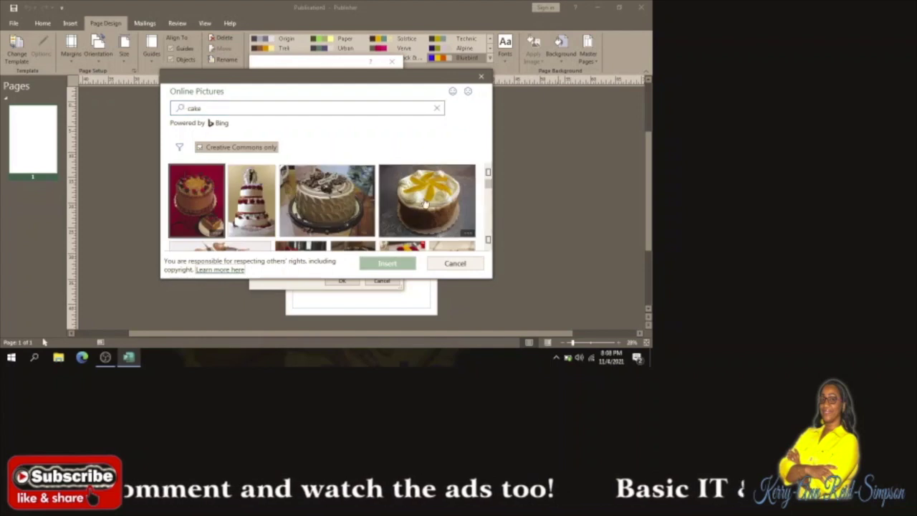
pyautogui.click(488, 241)
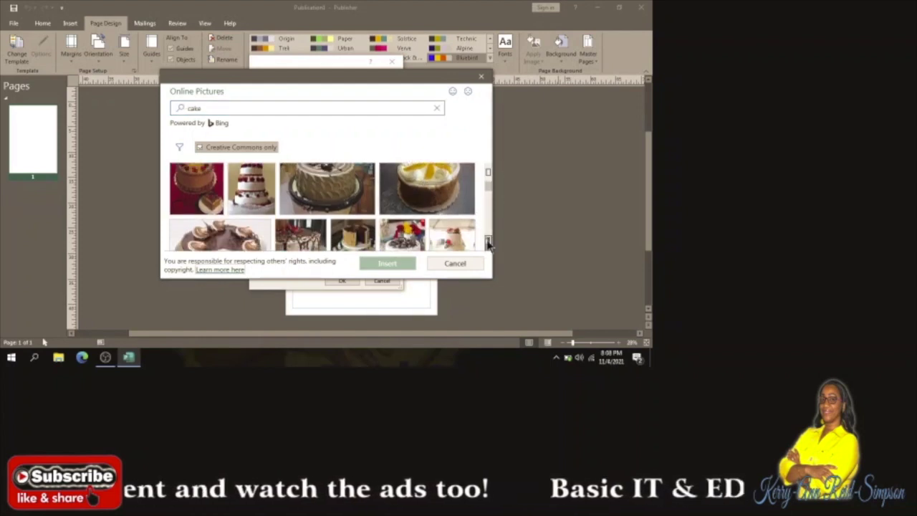
pyautogui.click(488, 241)
pyautogui.click(488, 242)
pyautogui.click(488, 243)
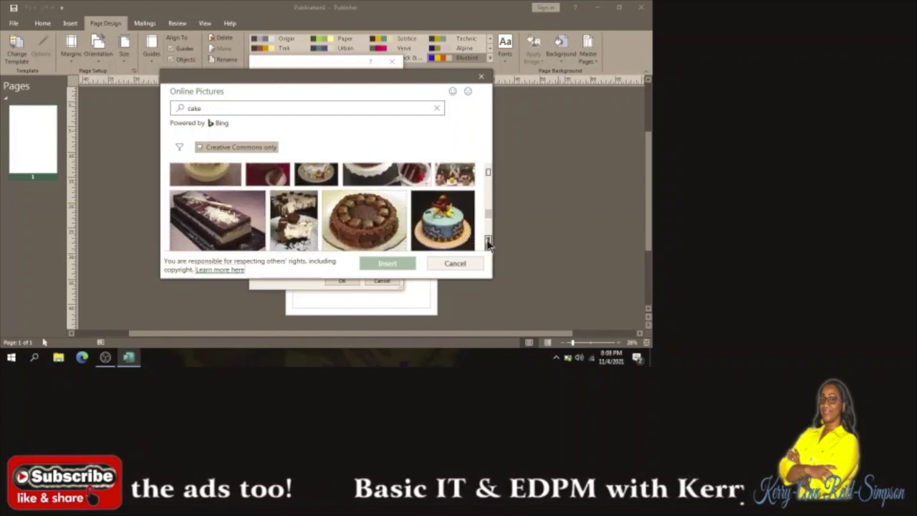
pyautogui.click(455, 173)
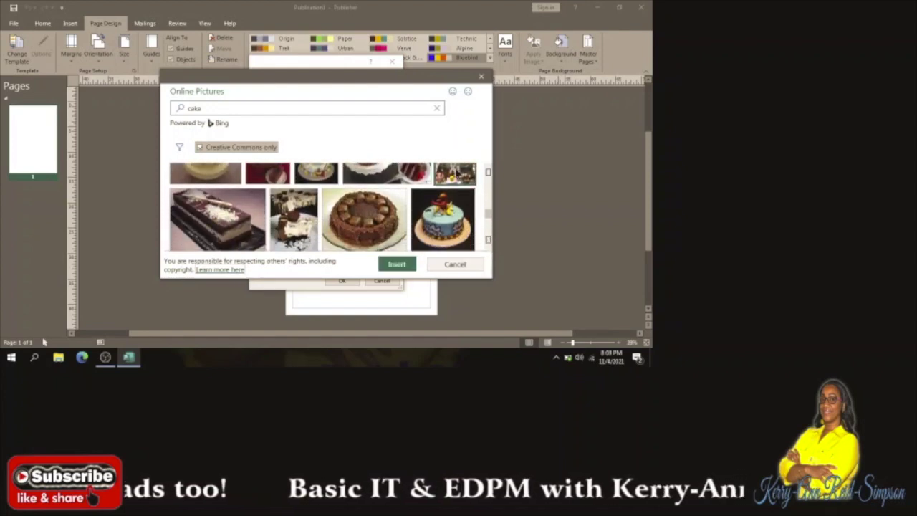
pyautogui.click(396, 265)
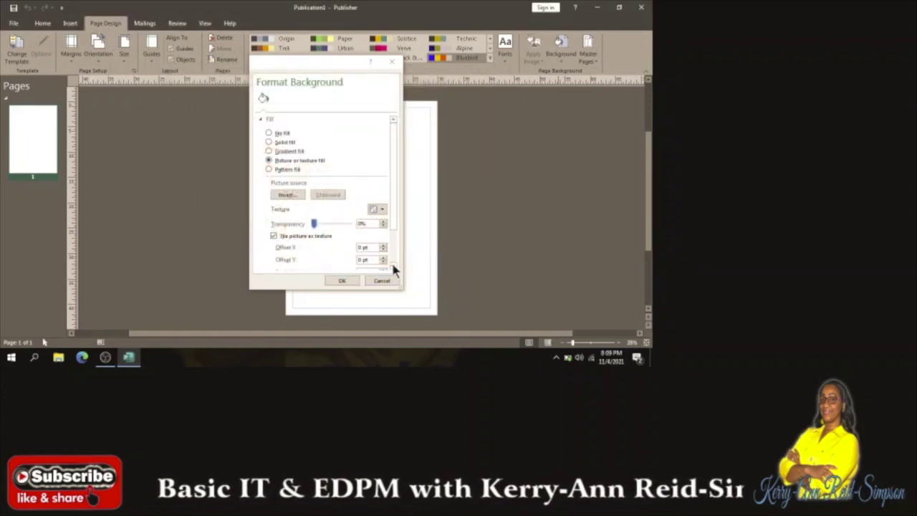
# - Apply the cake photo as the page background and zoom in on it
pyautogui.click(339, 282)
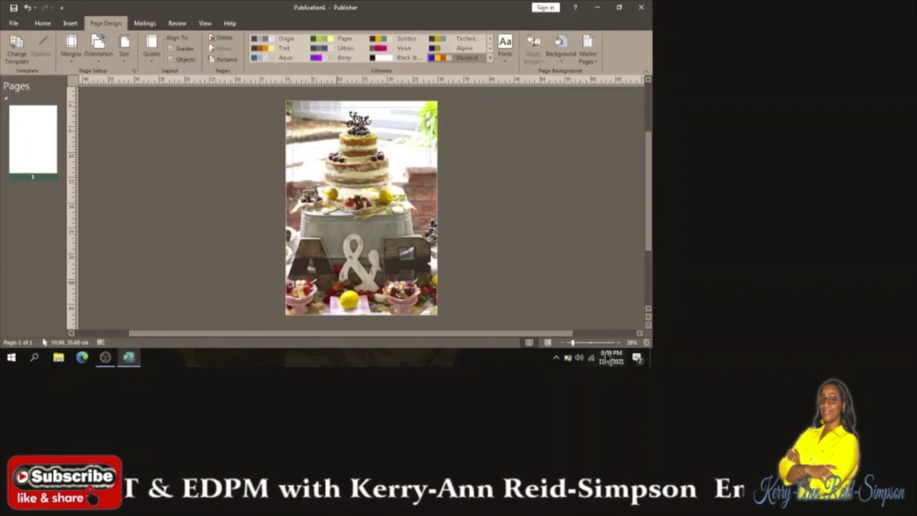
pyautogui.click(640, 334)
pyautogui.click(640, 334)
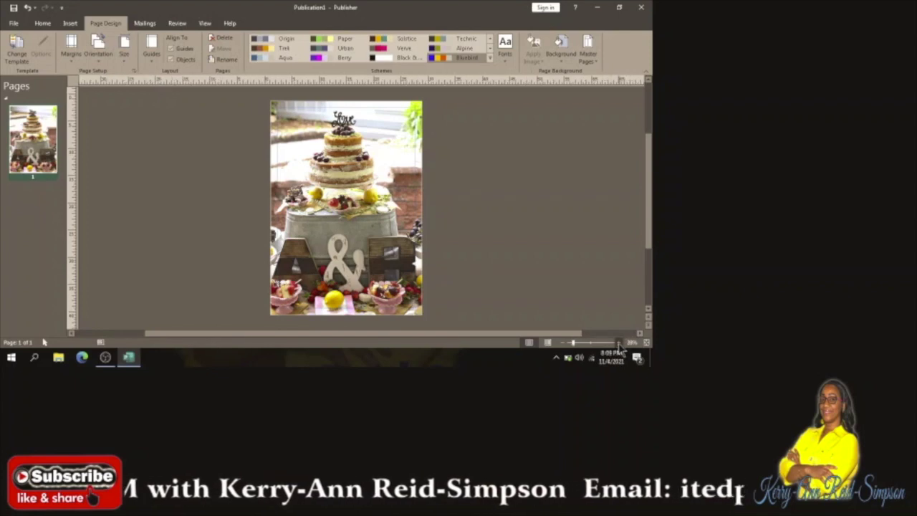
pyautogui.click(619, 344)
pyautogui.click(619, 343)
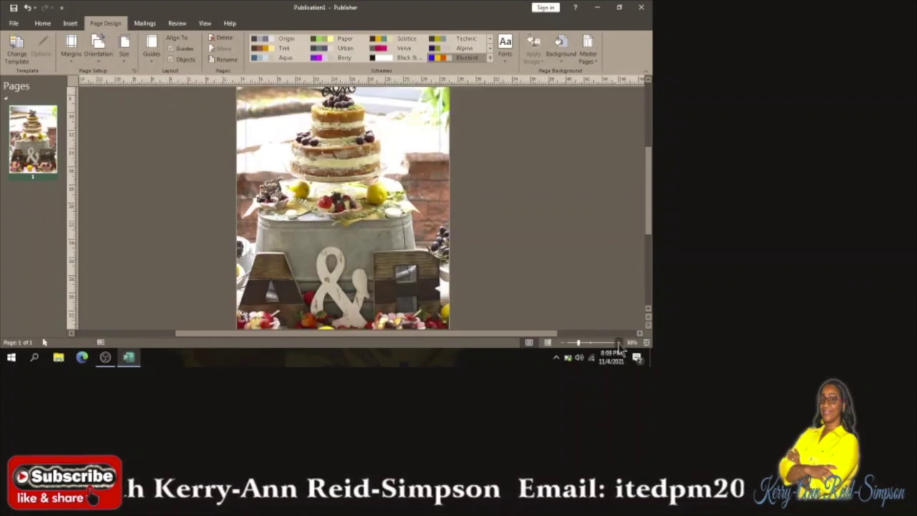
pyautogui.click(619, 344)
pyautogui.moveTo(652, 215); pyautogui.dragTo(653, 163)
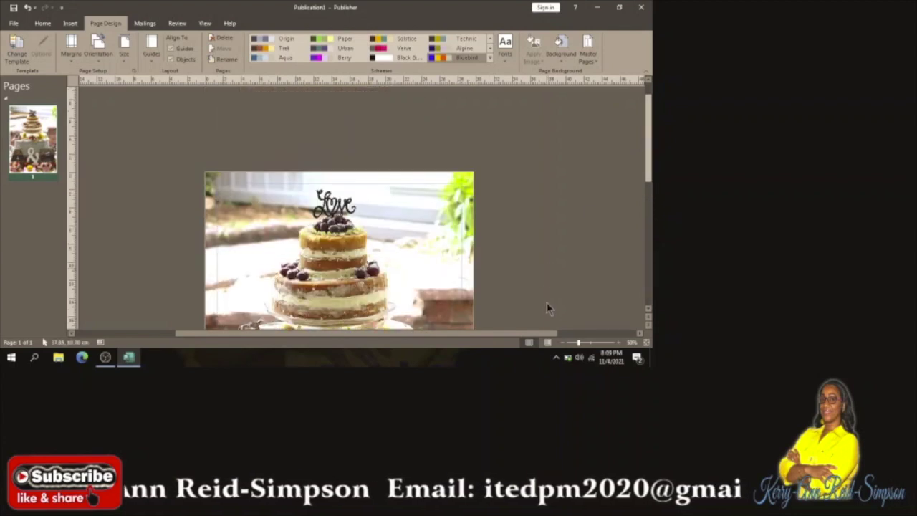
pyautogui.click(567, 345)
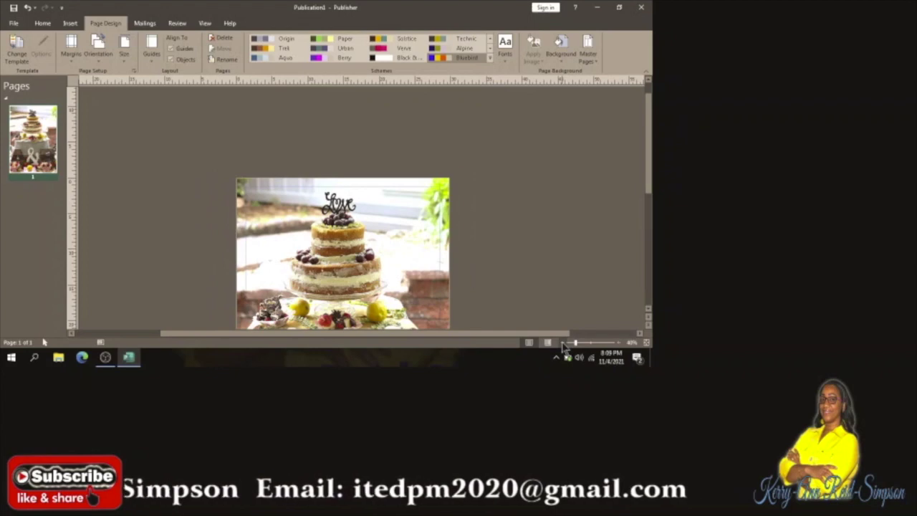
# - Scroll around the A3 page to inspect the cake background
pyautogui.click(649, 309)
pyautogui.click(649, 310)
pyautogui.click(648, 309)
pyautogui.click(648, 310)
pyautogui.click(648, 309)
pyautogui.click(649, 310)
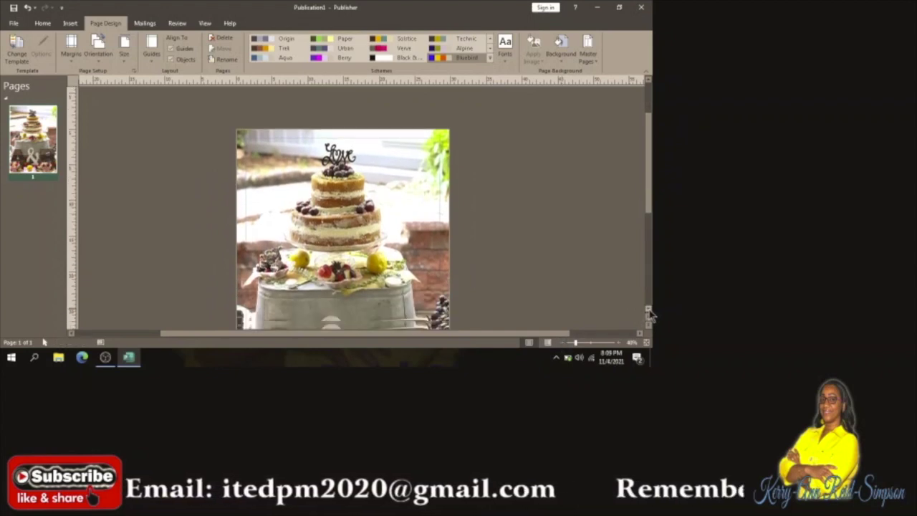
pyautogui.click(649, 310)
pyautogui.click(649, 309)
pyautogui.click(649, 309)
pyautogui.click(649, 309)
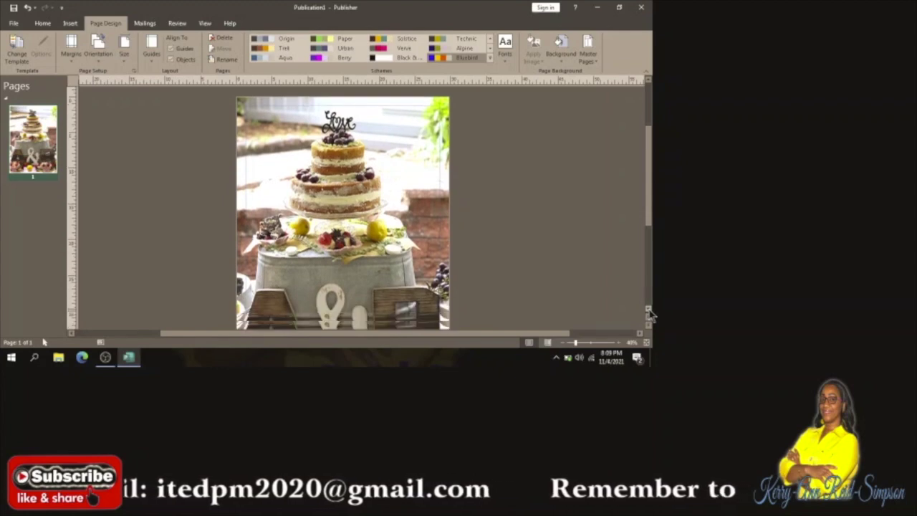
pyautogui.click(649, 310)
pyautogui.scroll(-1, 555, 251)
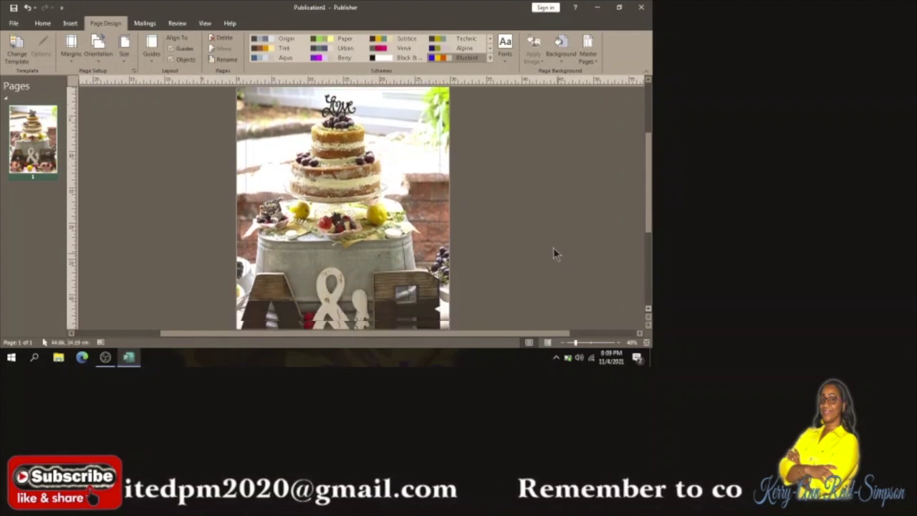
pyautogui.click(647, 80)
pyautogui.click(648, 81)
pyautogui.click(648, 80)
pyautogui.click(648, 80)
pyautogui.click(648, 80)
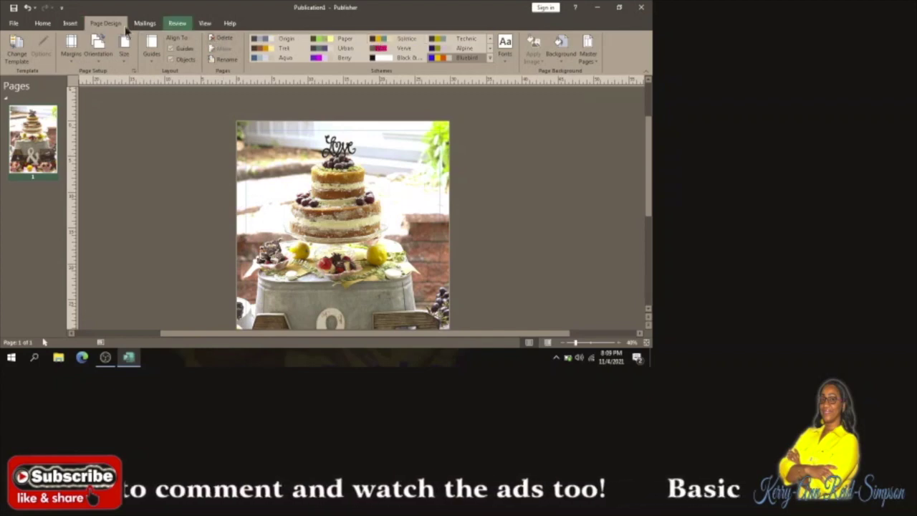
# - Draw a text box from the top-left corner across the top of the page
pyautogui.click(69, 23)
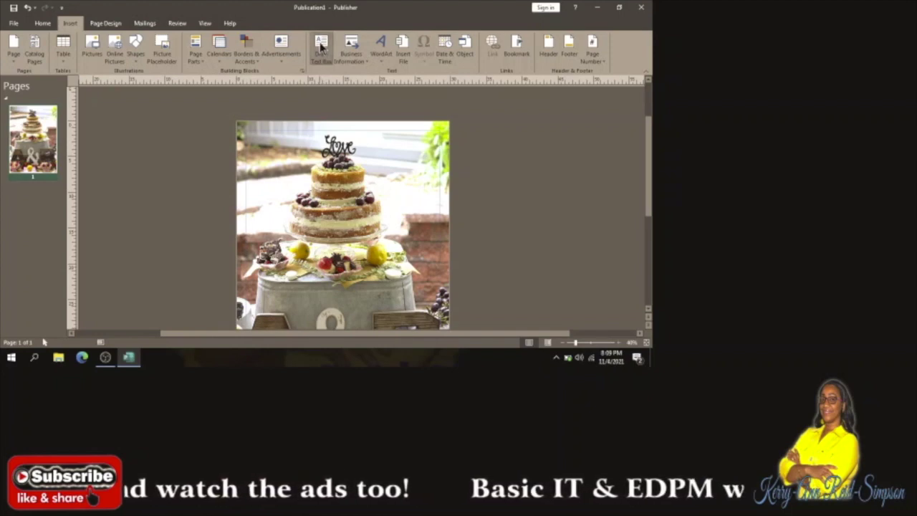
pyautogui.click(320, 47)
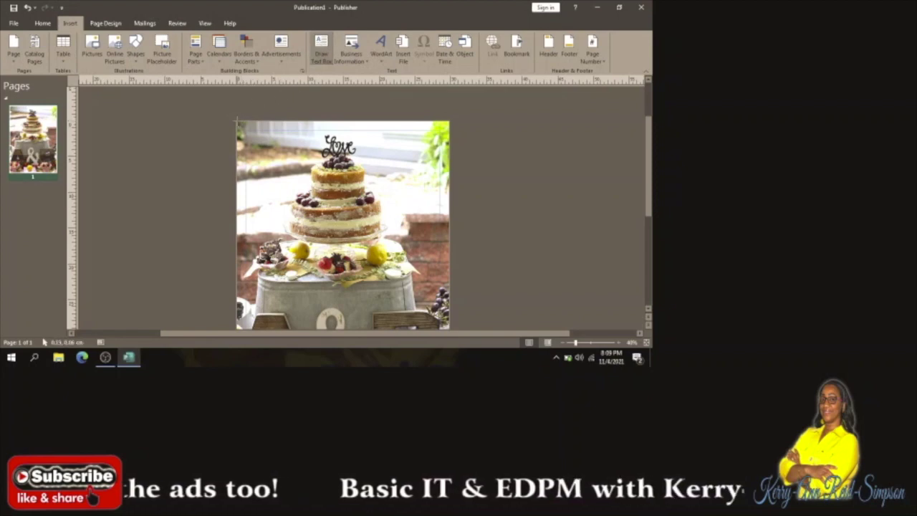
pyautogui.moveTo(242, 121)
pyautogui.mouseDown()
pyautogui.moveTo(382, 156)
pyautogui.moveTo(463, 146)
pyautogui.moveTo(450, 145)
pyautogui.mouseUp()
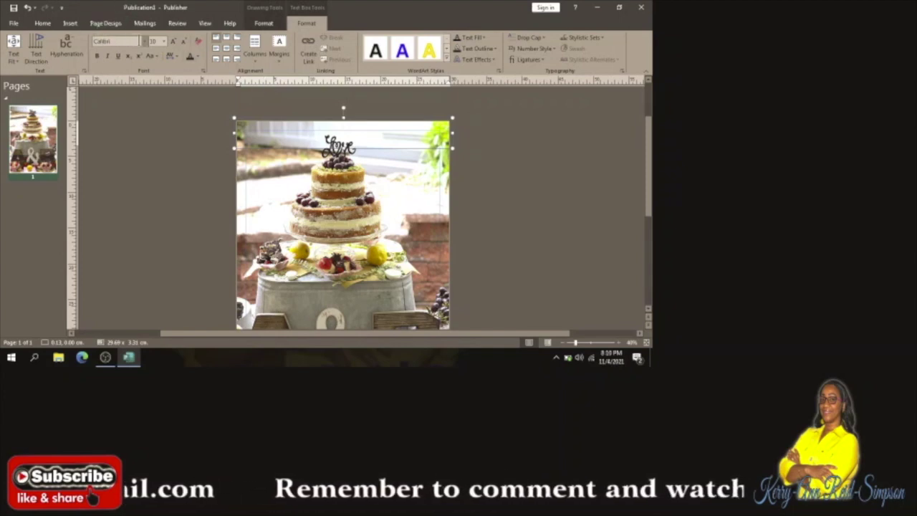
# - Find 'Chrome' in the font list and apply Chrome Black to the text box
pyautogui.click(146, 42)
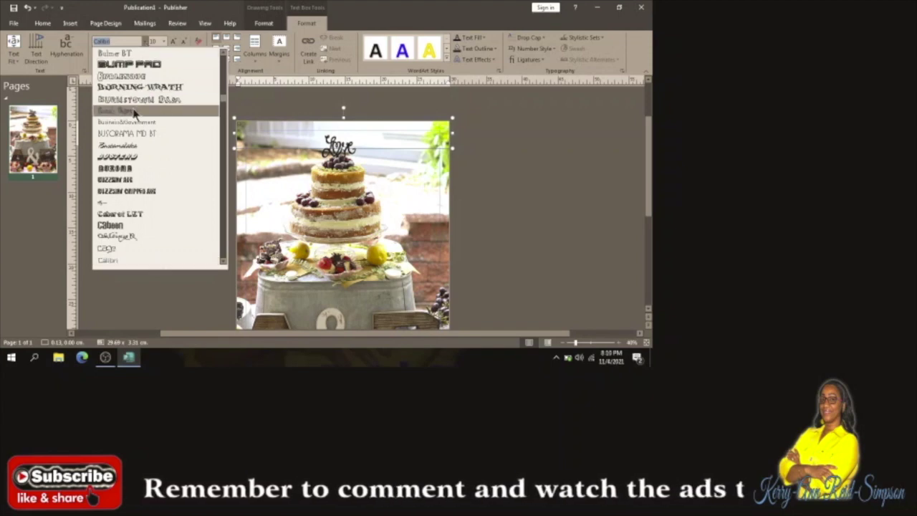
pyautogui.press('Down')
pyautogui.press('Down')
pyautogui.press('Down')
pyautogui.press('Down')
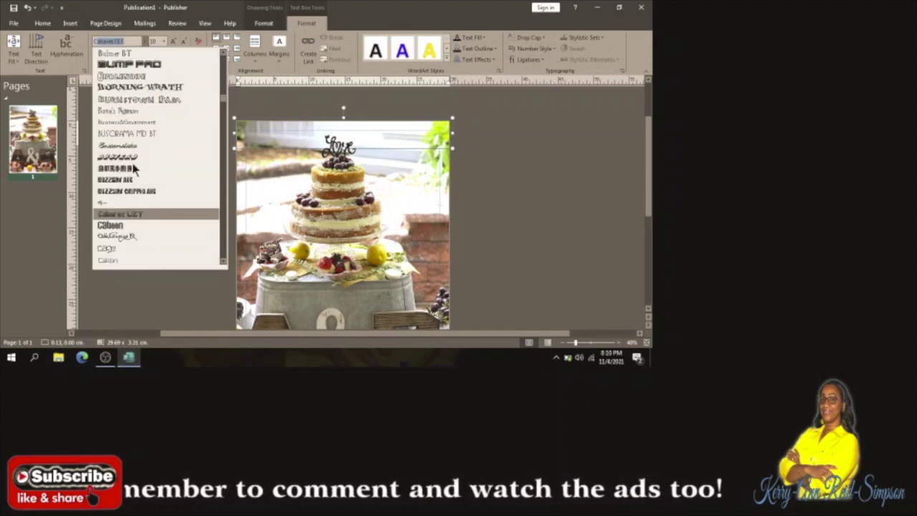
pyautogui.write('Ch')
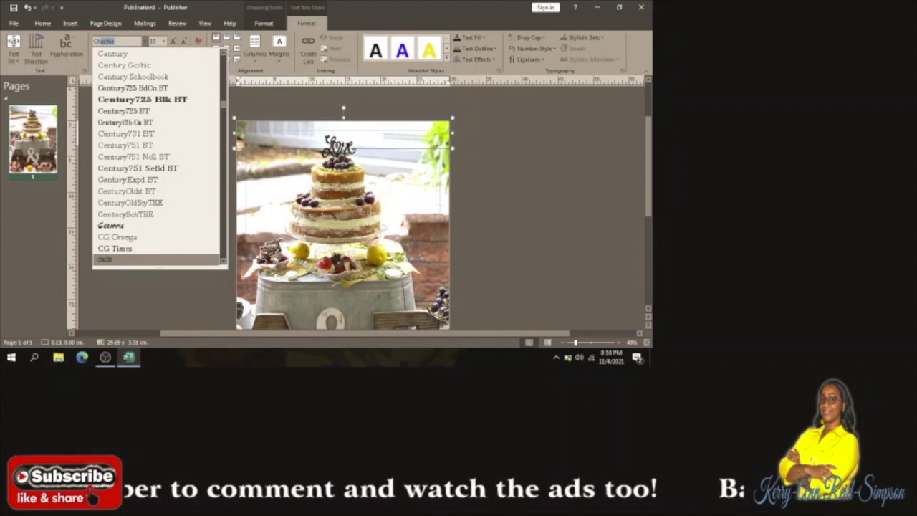
pyautogui.write('i')
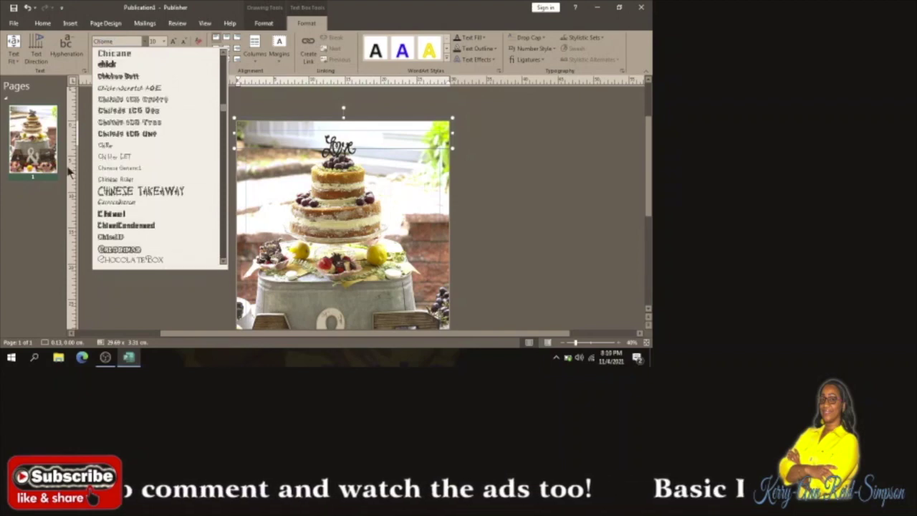
pyautogui.press('BackSpace')
pyautogui.press('BackSpace')
pyautogui.press('BackSpace')
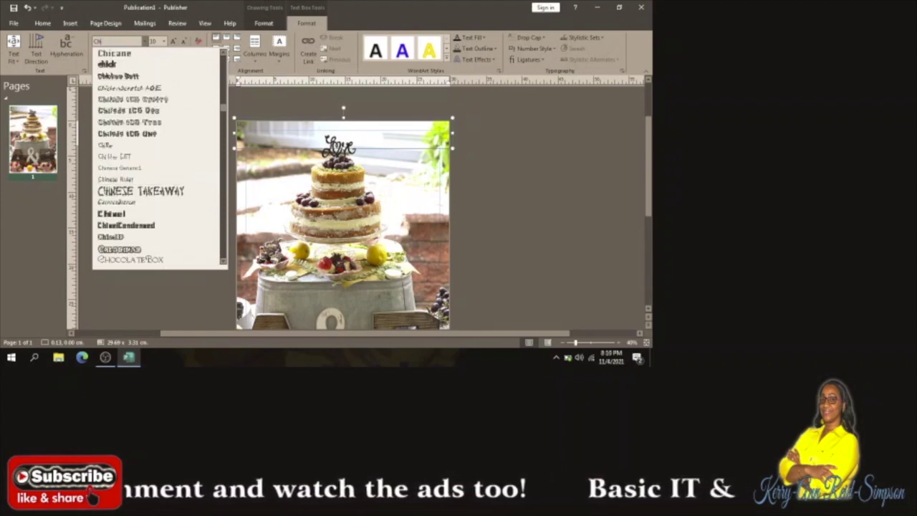
pyautogui.write('rome')
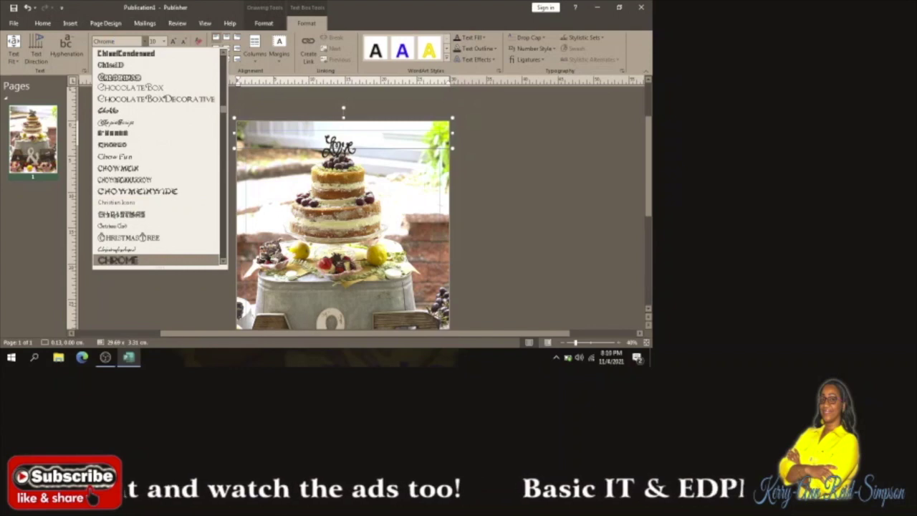
pyautogui.click(223, 263)
pyautogui.click(223, 262)
pyautogui.click(223, 262)
pyautogui.click(161, 230)
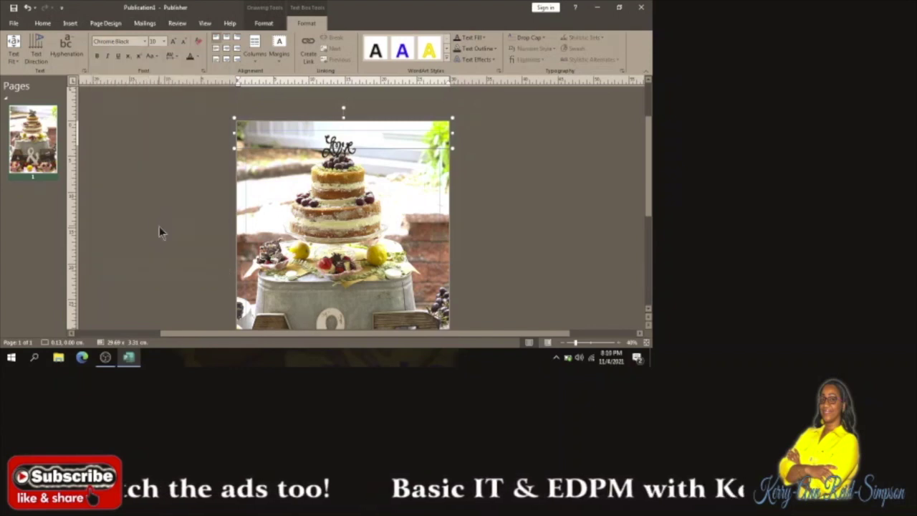
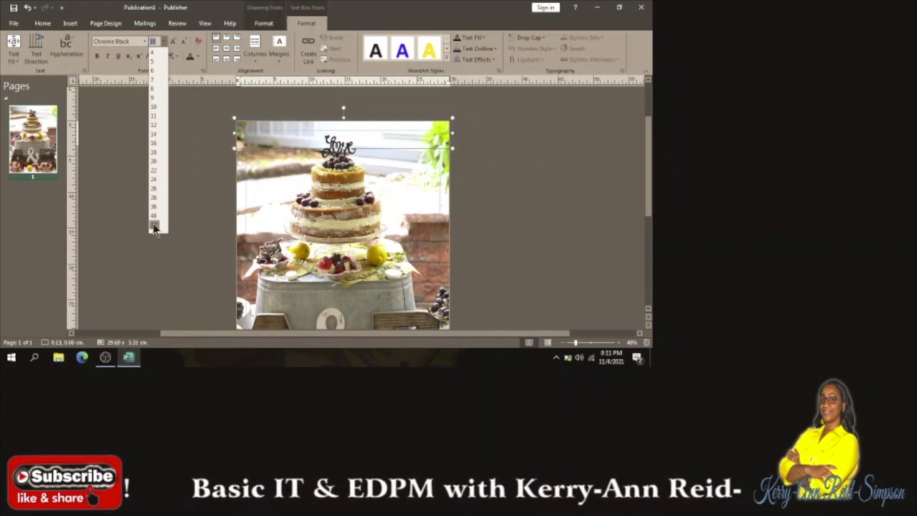
# - Type the 72-point heading KERDANE above TASTY TREATS and fit its text box to both lines
pyautogui.click(154, 226)
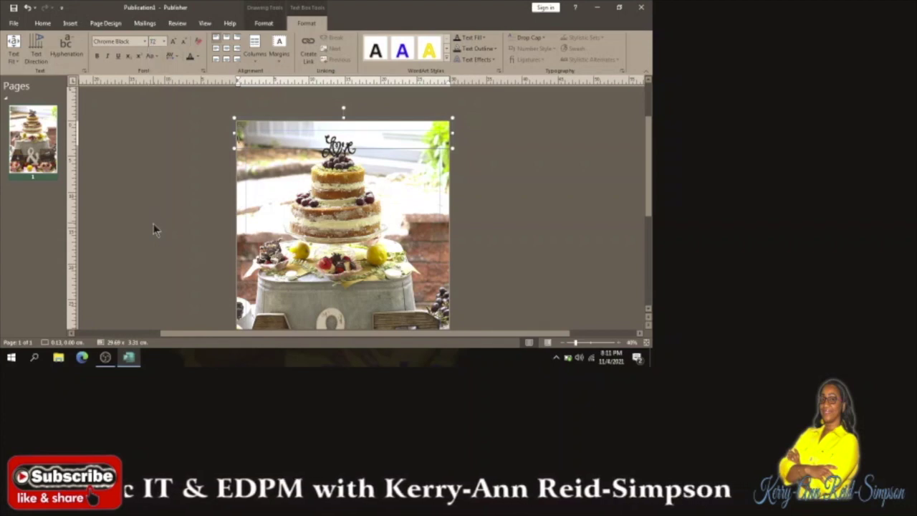
pyautogui.write('K')
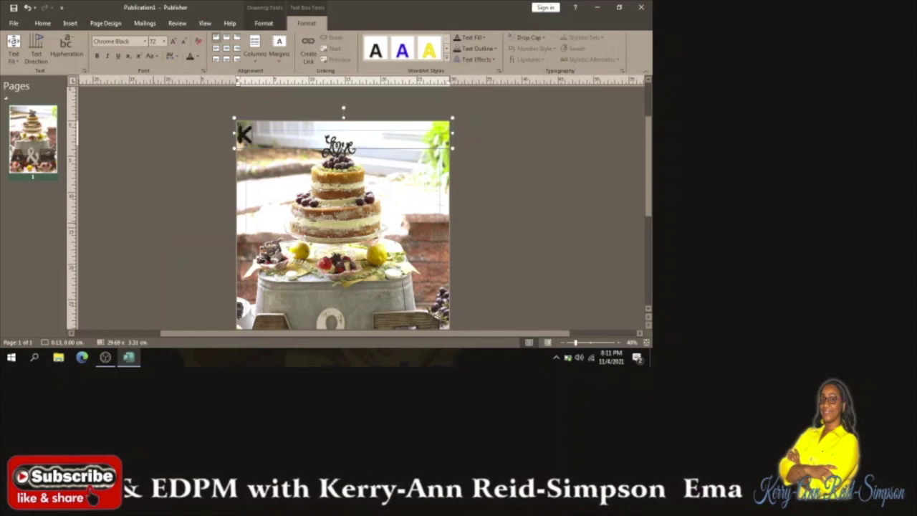
pyautogui.write('ERDANE')
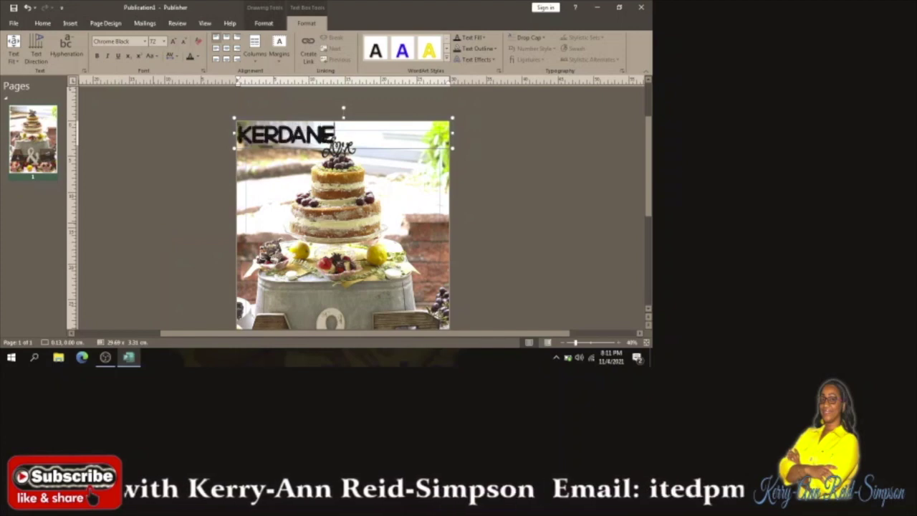
pyautogui.write(' TASTY T')
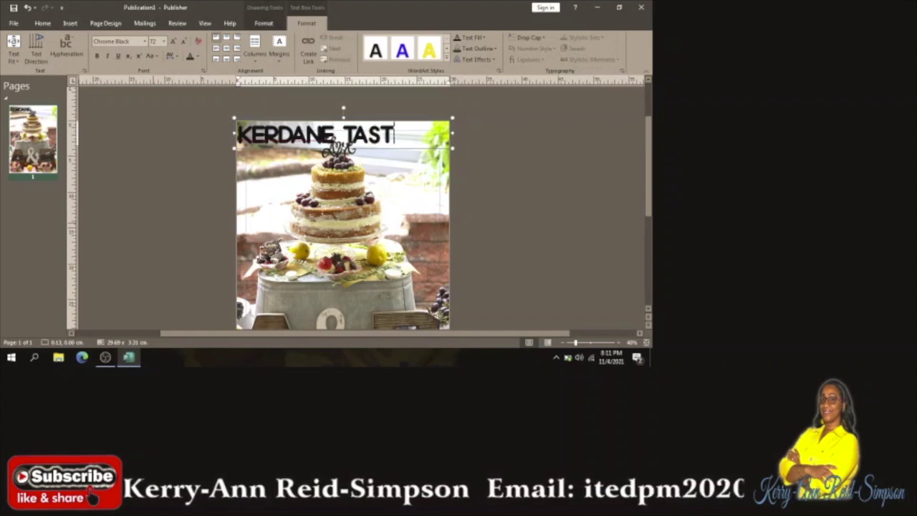
pyautogui.press('BackSpace')
pyautogui.press('BackSpace')
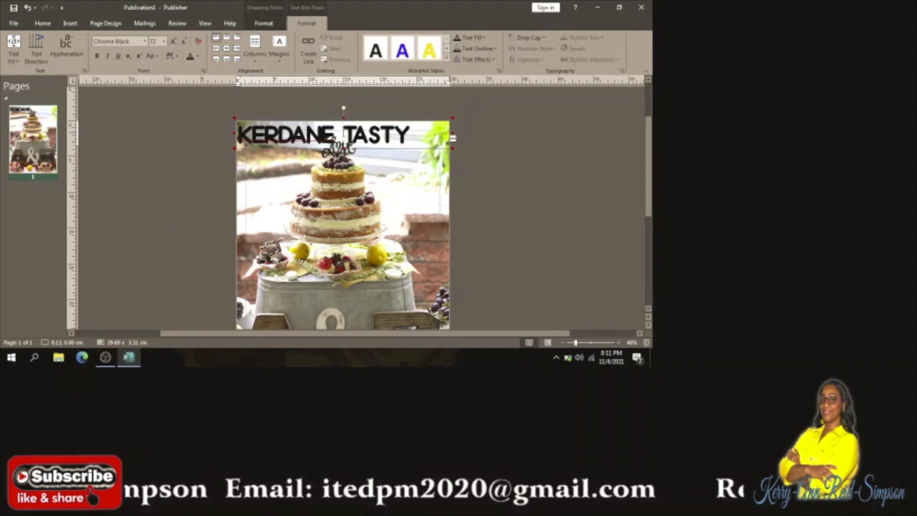
pyautogui.press('Delete')
pyautogui.press('Delete')
pyautogui.press('Delete')
pyautogui.press('Delete')
pyautogui.press('Delete')
pyautogui.press('Delete')
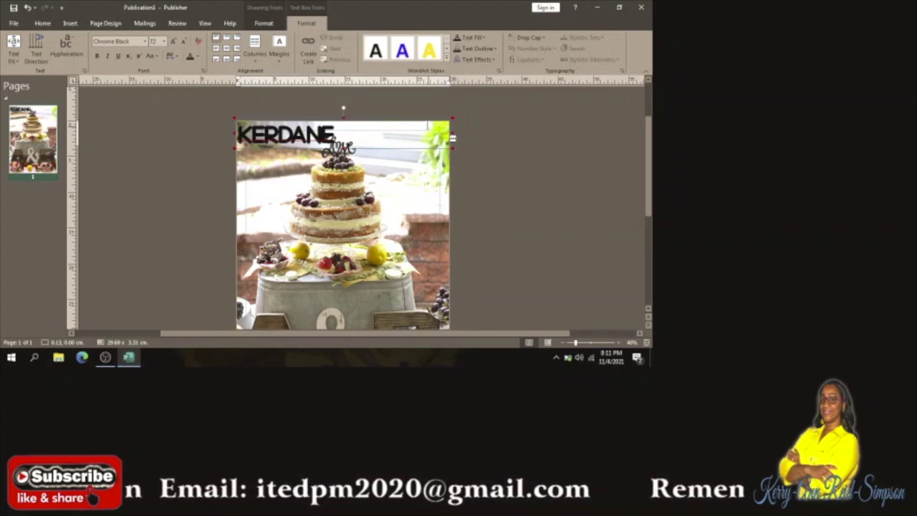
pyautogui.moveTo(453, 138); pyautogui.dragTo(452, 158)
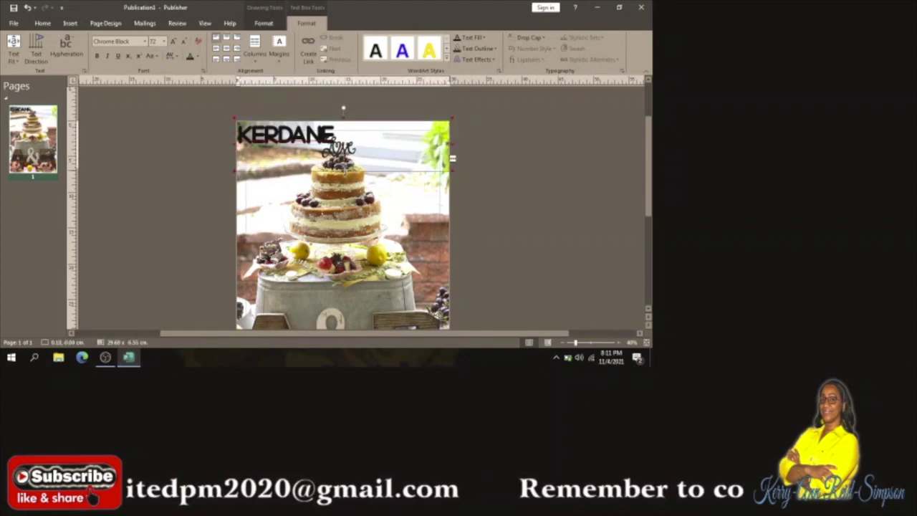
pyautogui.click(349, 185)
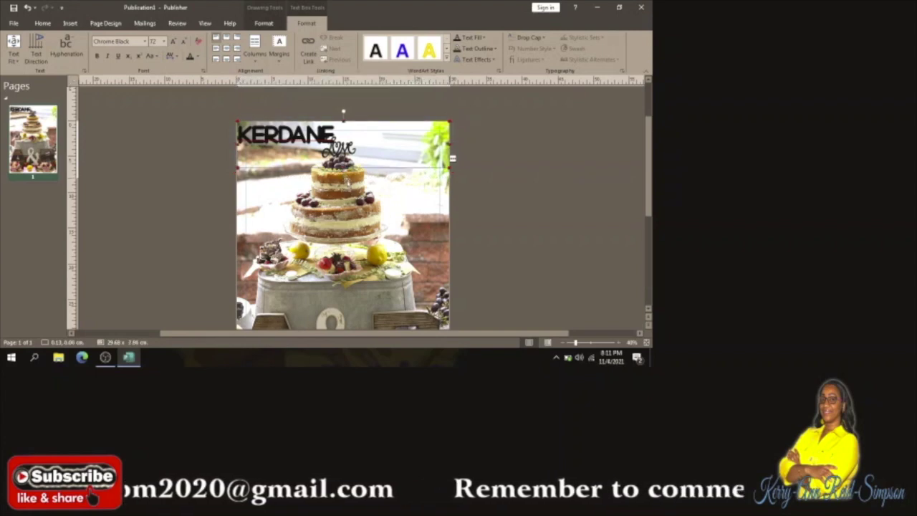
pyautogui.write('TASTY TREATS')
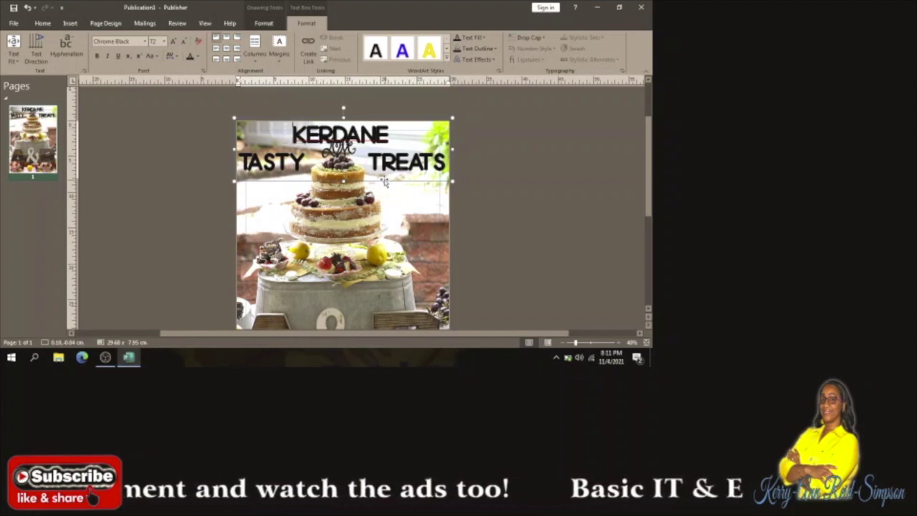
pyautogui.moveTo(344, 117); pyautogui.dragTo(344, 115)
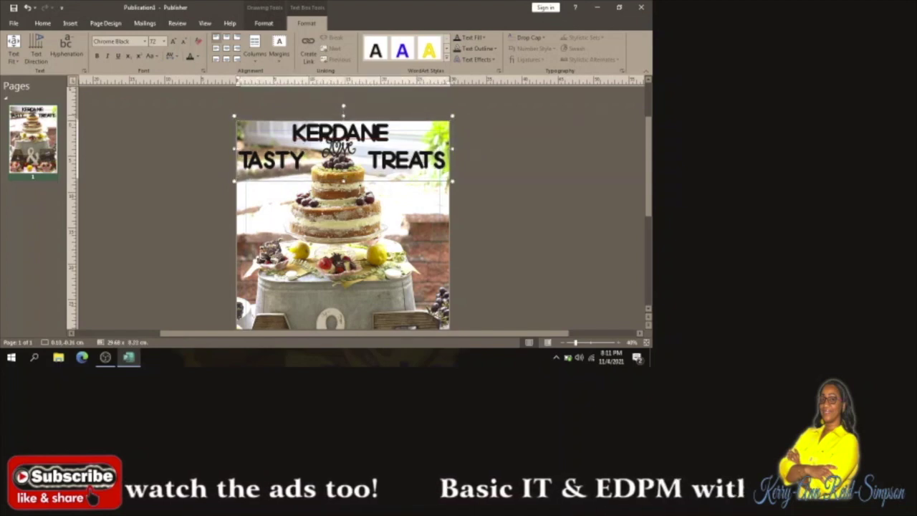
pyautogui.click(398, 199)
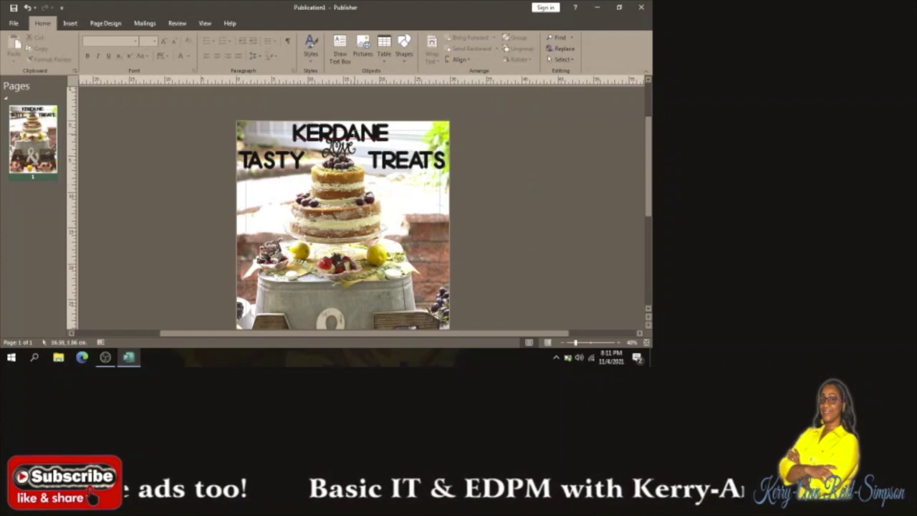
# - Copy the heading text box, then scroll down to the A&B dessert photo
pyautogui.click(355, 135)
pyautogui.rightClick(356, 135)
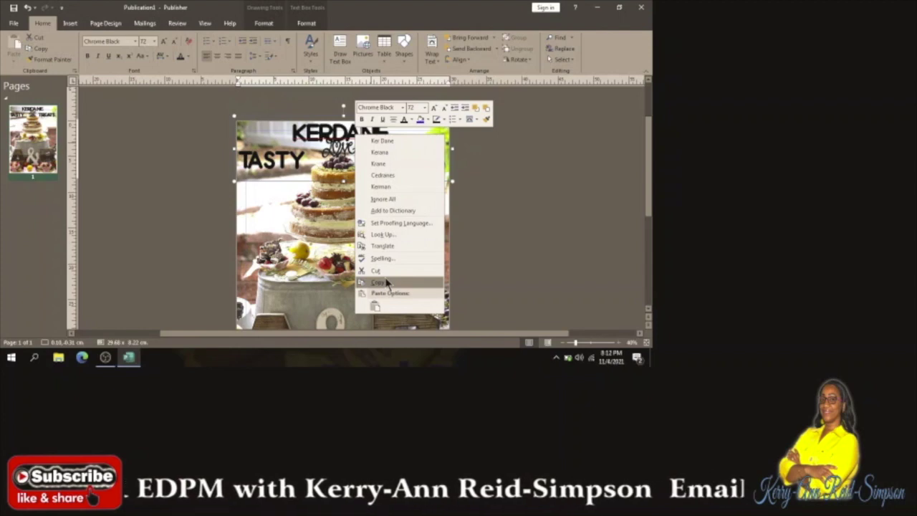
pyautogui.click(386, 282)
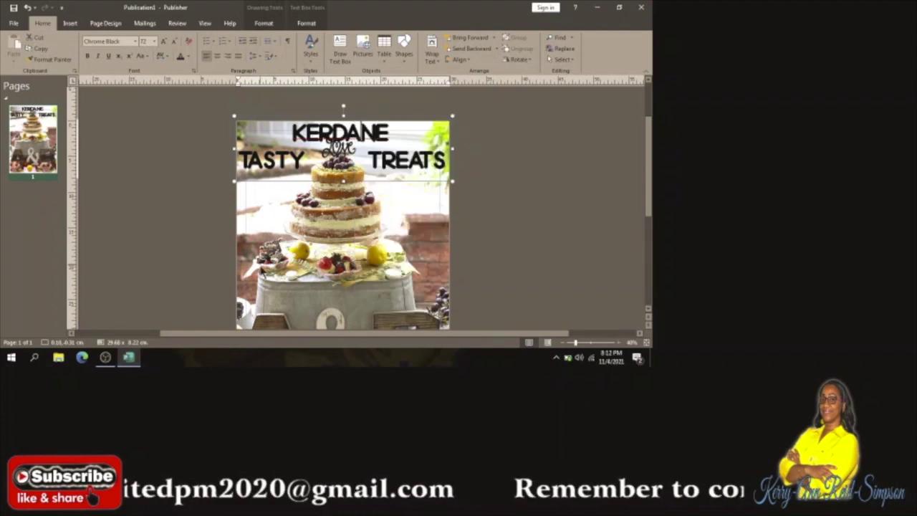
pyautogui.click(387, 234)
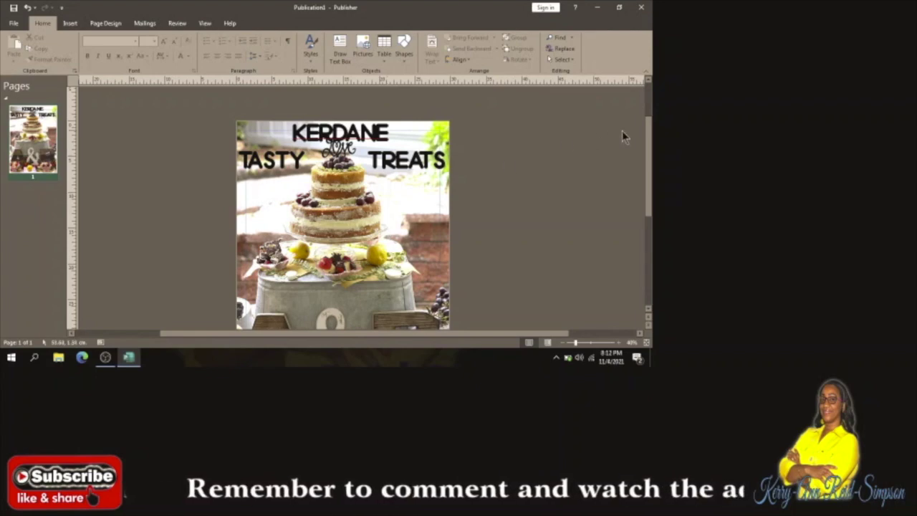
pyautogui.moveTo(653, 154); pyautogui.dragTo(655, 216)
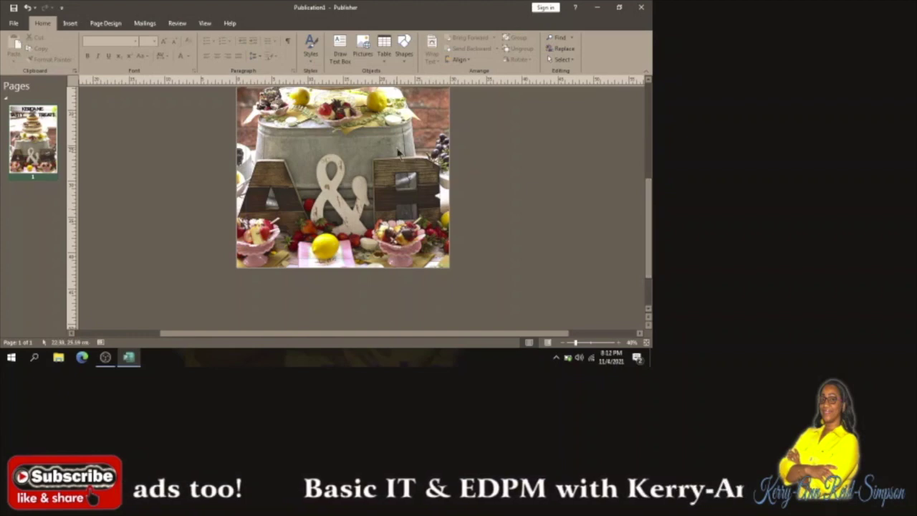
# - Draw a new text box across the bottom strip of the A&B photo
pyautogui.click(72, 25)
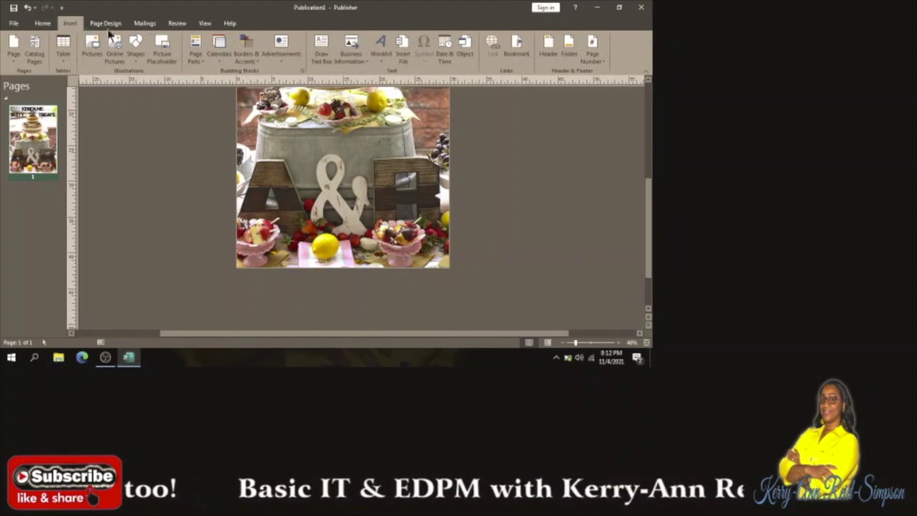
pyautogui.click(320, 47)
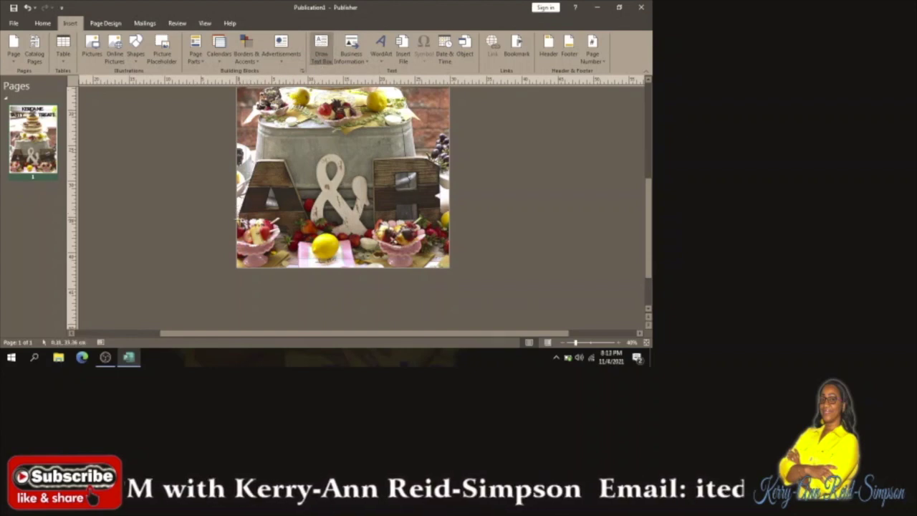
pyautogui.moveTo(238, 221); pyautogui.dragTo(452, 269)
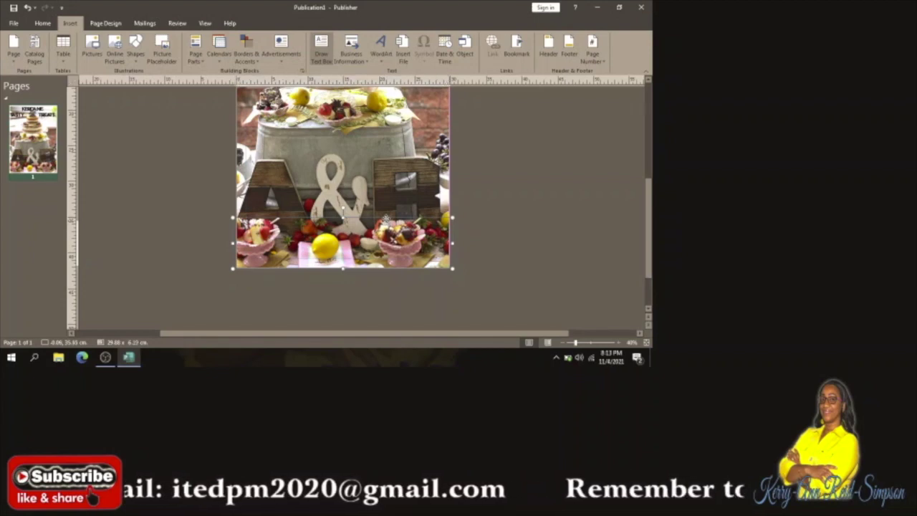
# - Give the new text box a solid Yellow fill through Format Text Box
pyautogui.rightClick(387, 219)
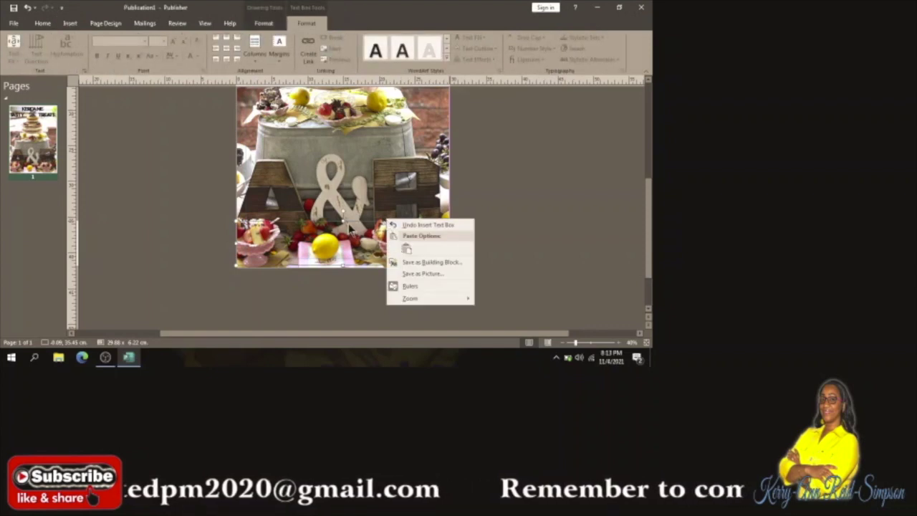
pyautogui.click(349, 224)
pyautogui.rightClick(349, 222)
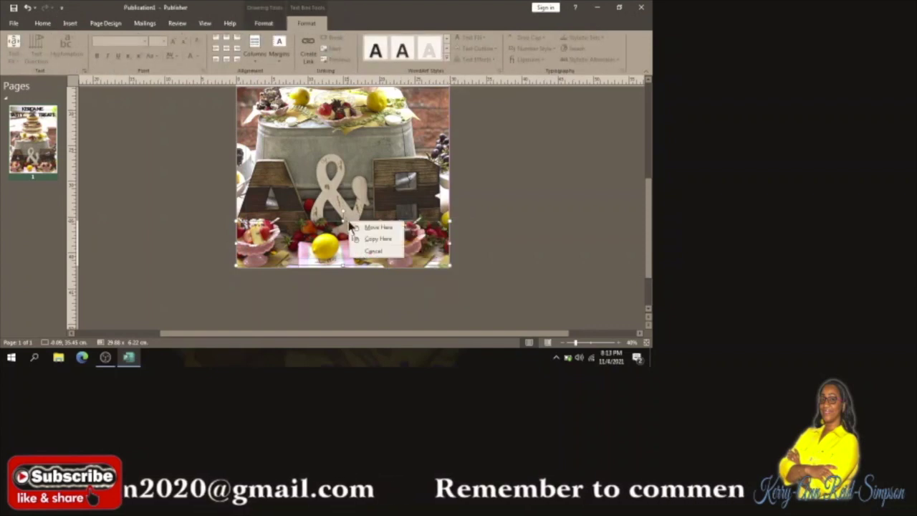
pyautogui.click(307, 227)
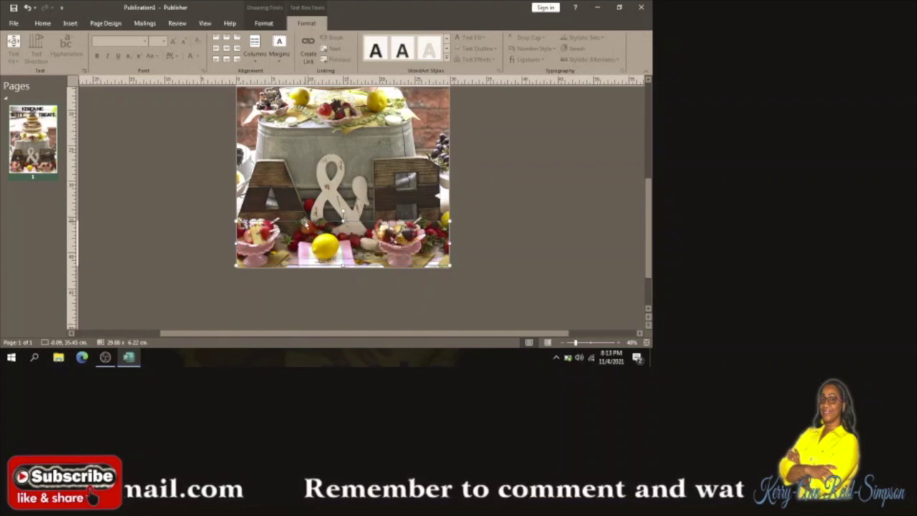
pyautogui.rightClick(306, 227)
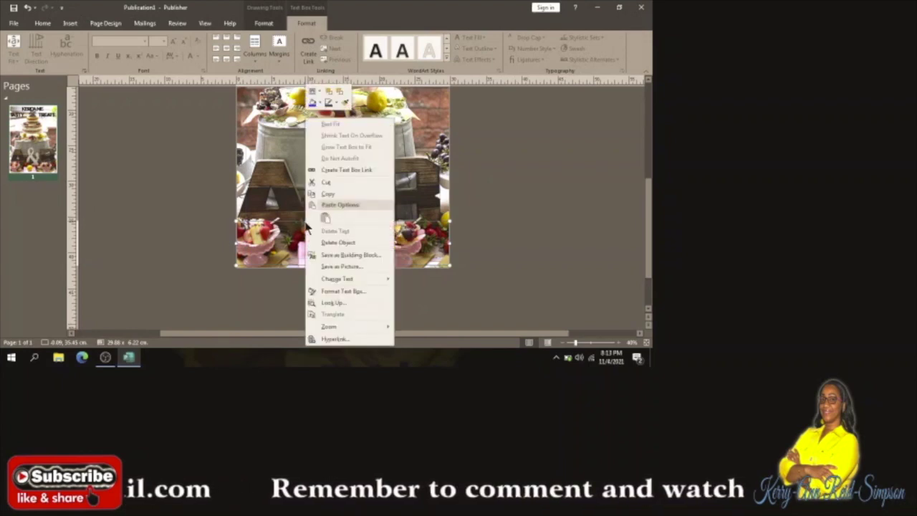
pyautogui.click(340, 293)
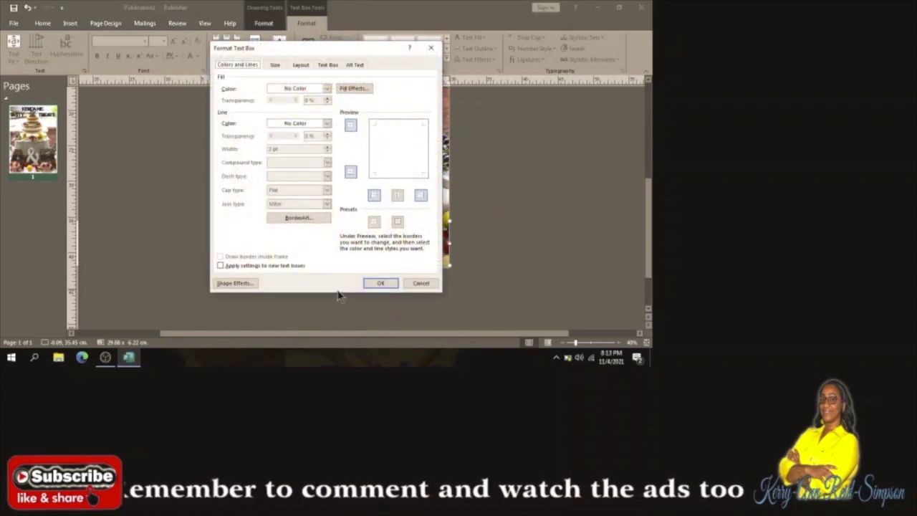
pyautogui.click(326, 88)
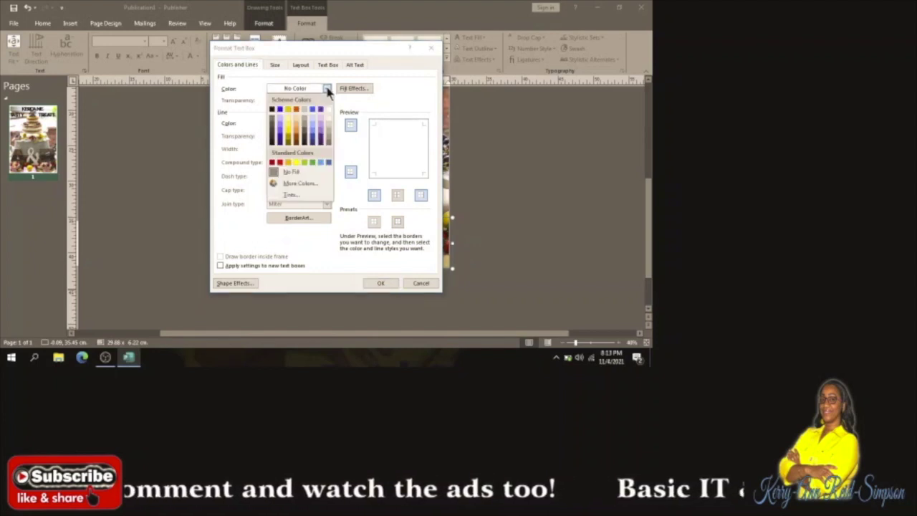
pyautogui.click(295, 163)
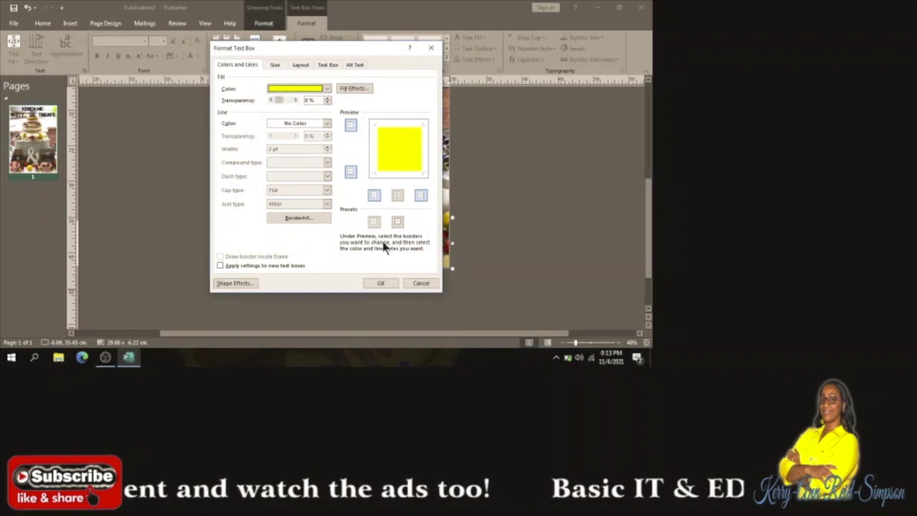
pyautogui.click(384, 284)
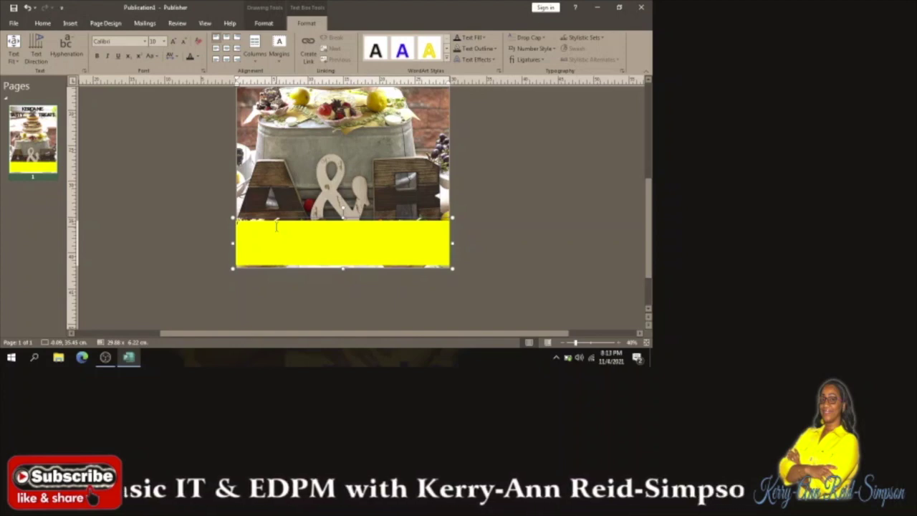
# - Set the banner's font to a new colour at 48 point
pyautogui.click(198, 56)
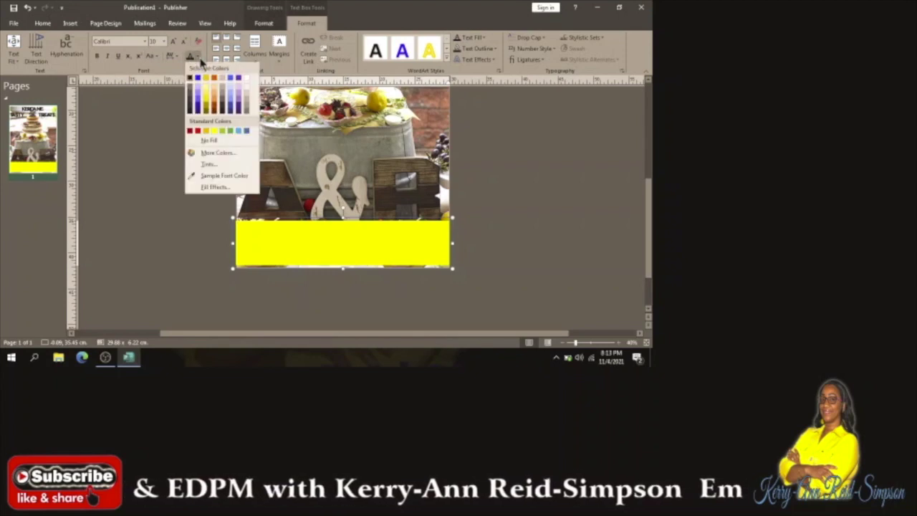
pyautogui.click(240, 111)
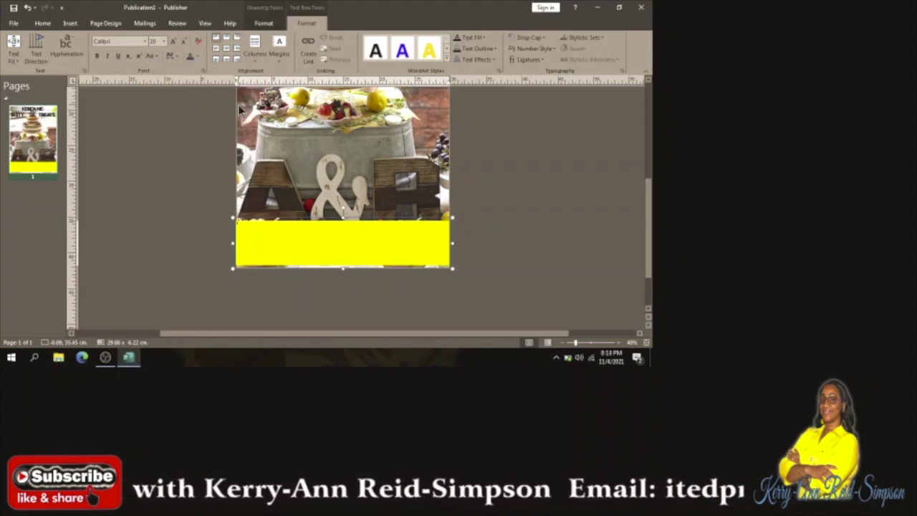
pyautogui.click(165, 43)
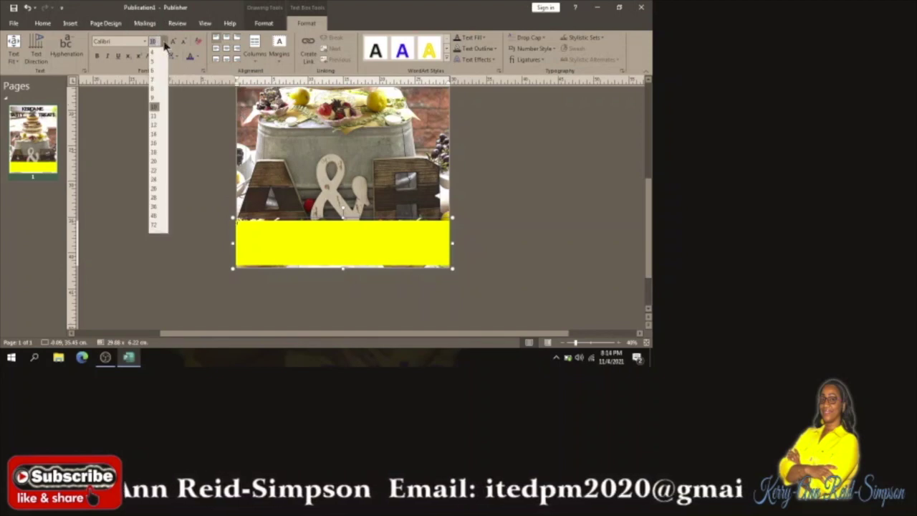
pyautogui.click(154, 216)
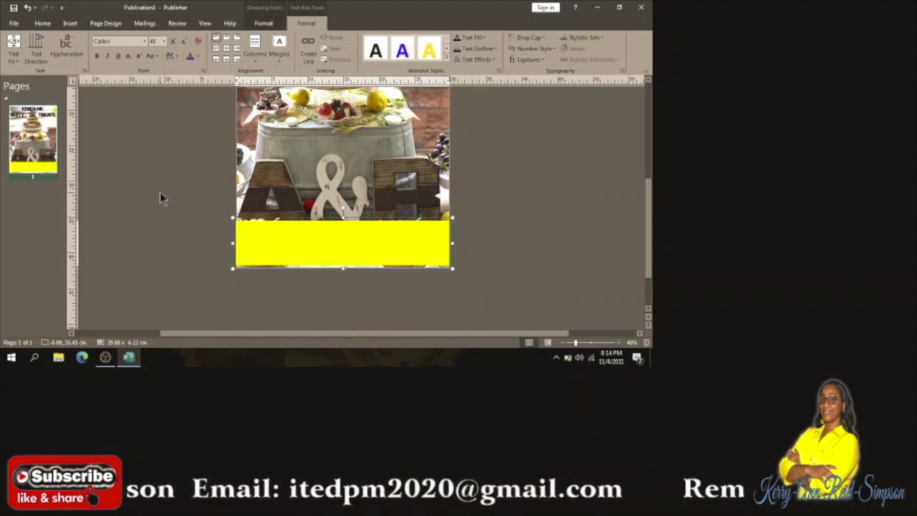
# - Type 'We Specialize in Weddings, Parties, Anniversaries etc.' into the yellow banner
pyautogui.write('Wed')
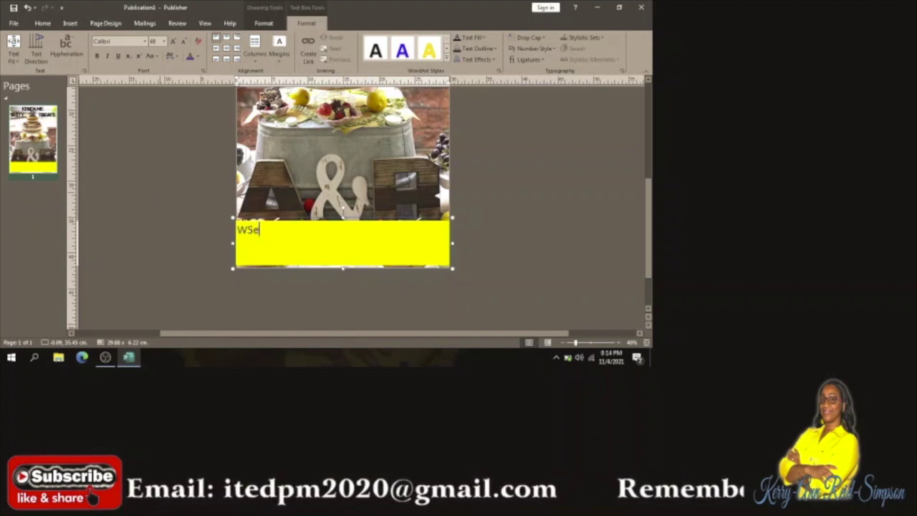
pyautogui.press('BackSpace')
pyautogui.write('Spe')
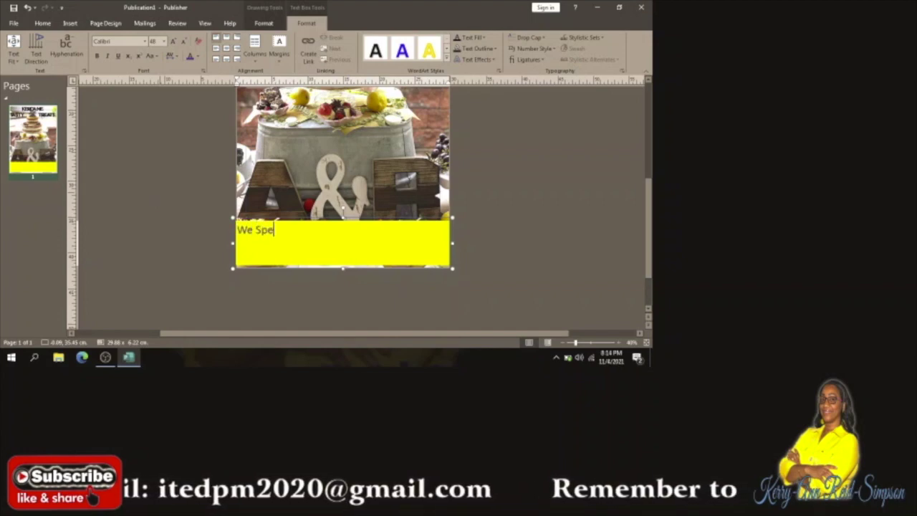
pyautogui.write('cialize in')
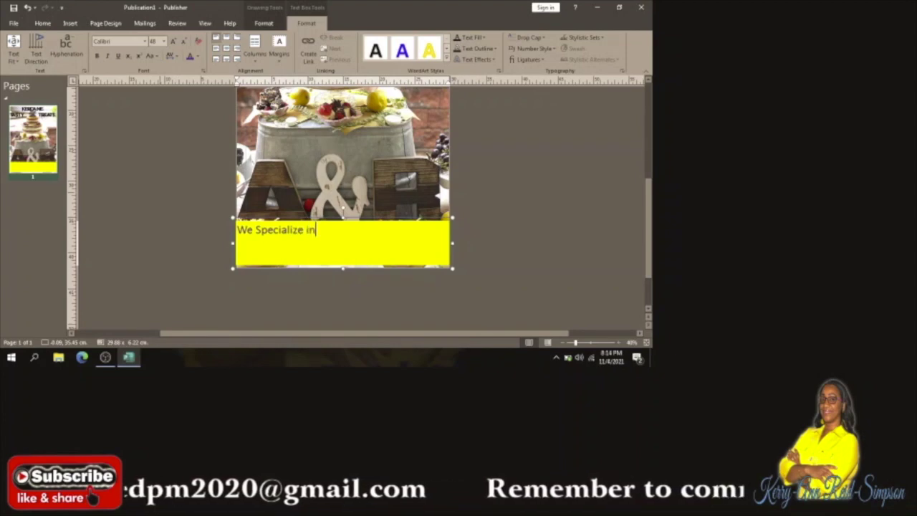
pyautogui.write(' Weddings')
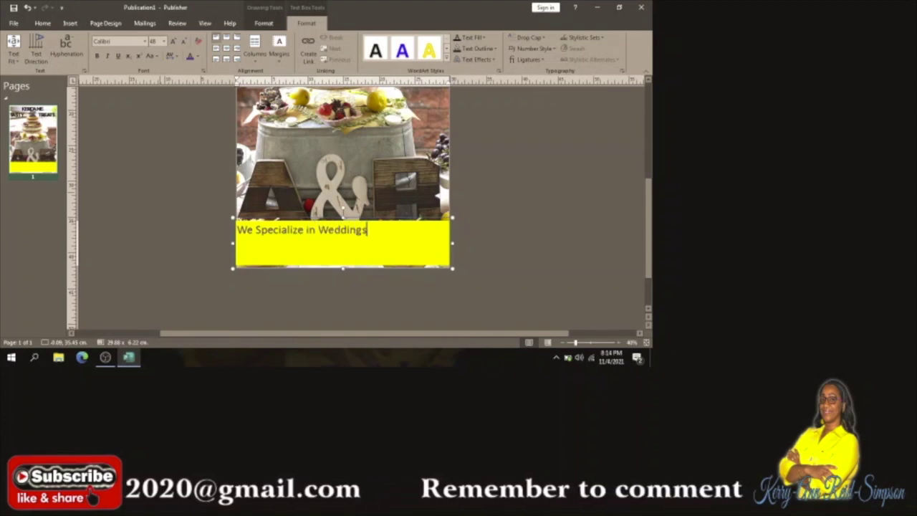
pyautogui.write(', Partie')
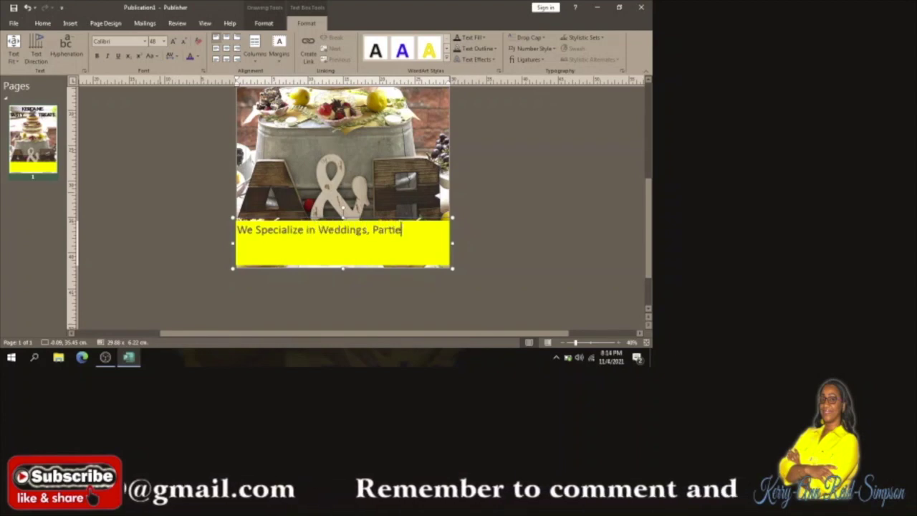
pyautogui.write('s, An')
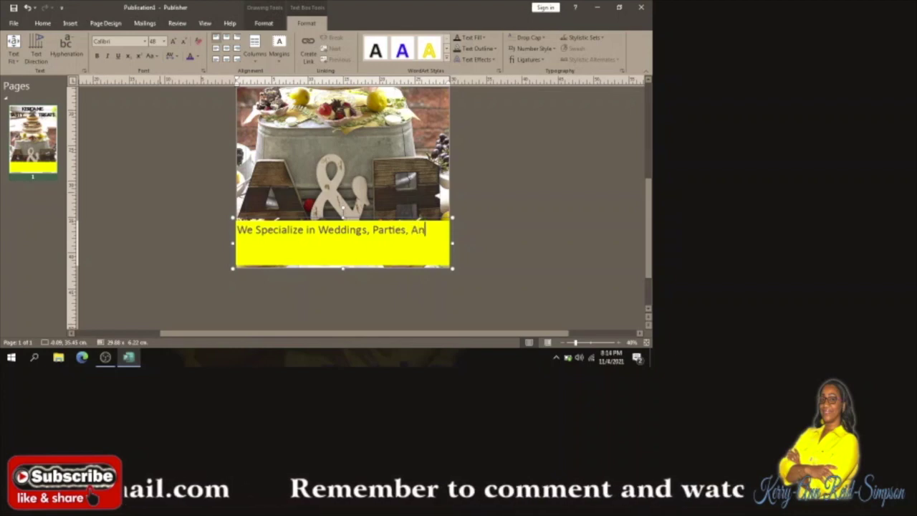
pyautogui.write('niversari')
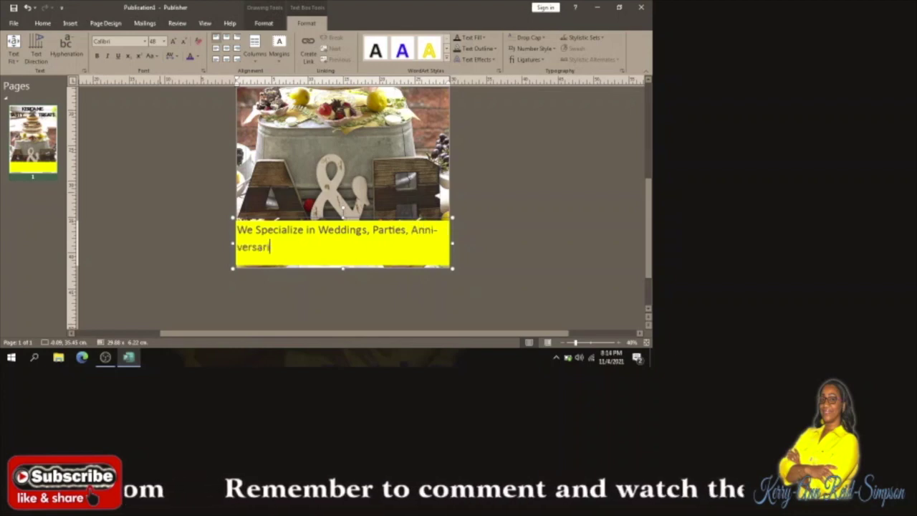
pyautogui.write('es et')
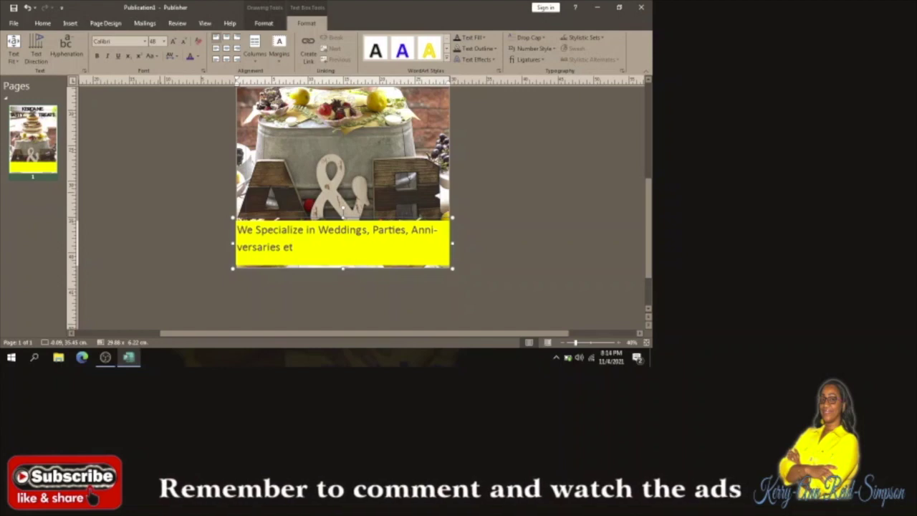
pyautogui.write('c')
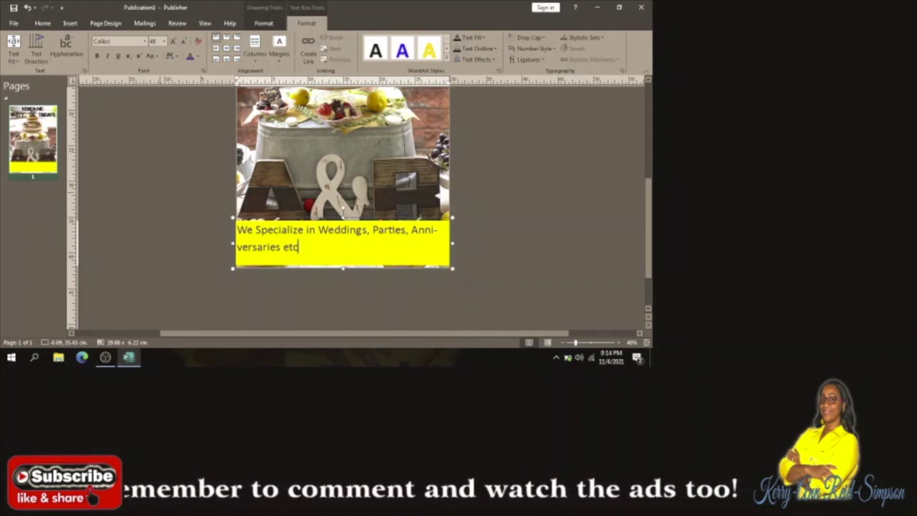
pyautogui.write('.')
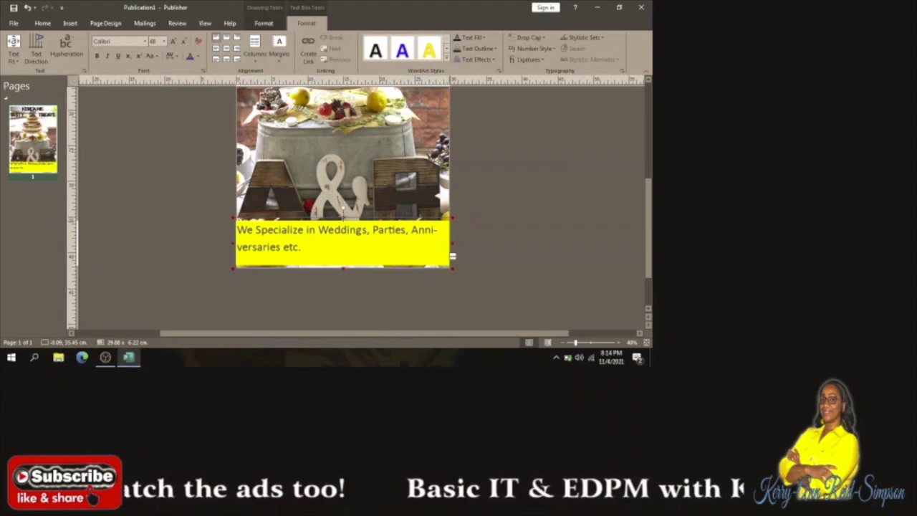
# - Stretch the yellow banner upward and reduce all its text to 36 point
pyautogui.click(342, 197)
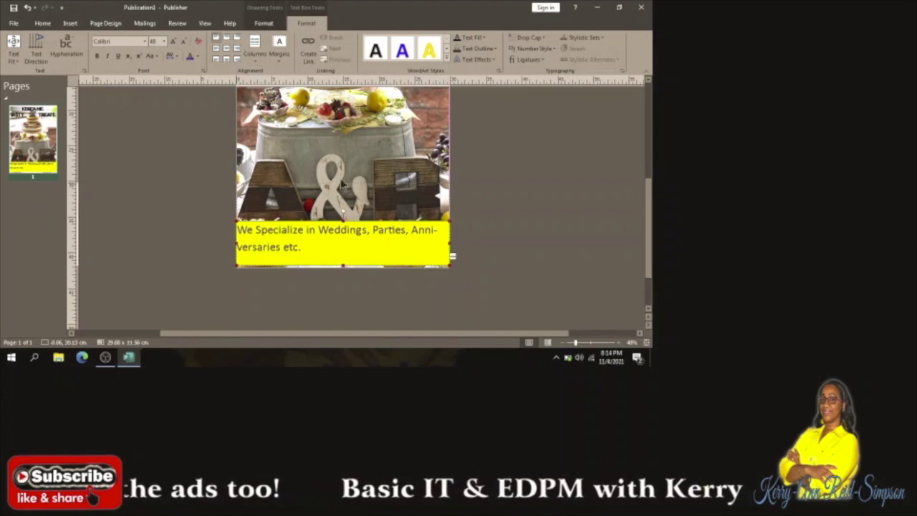
pyautogui.moveTo(343, 185); pyautogui.dragTo(343, 181)
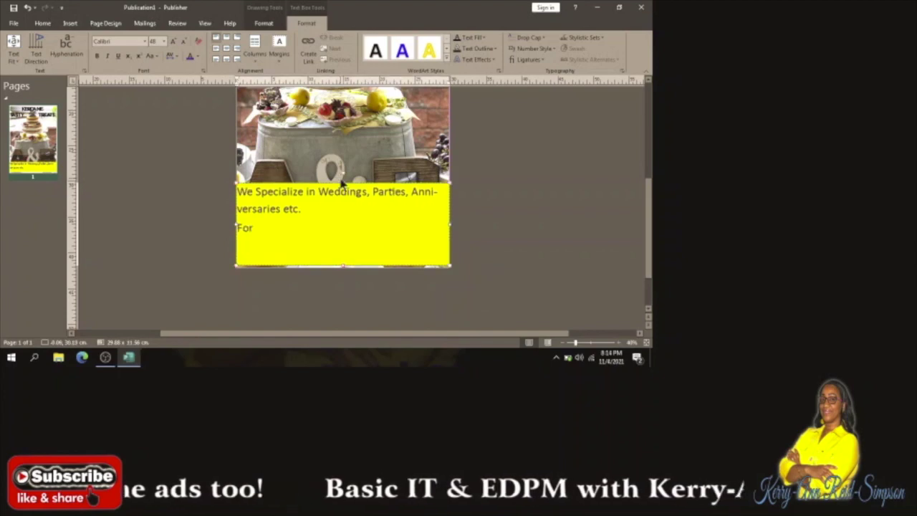
pyautogui.click(265, 229)
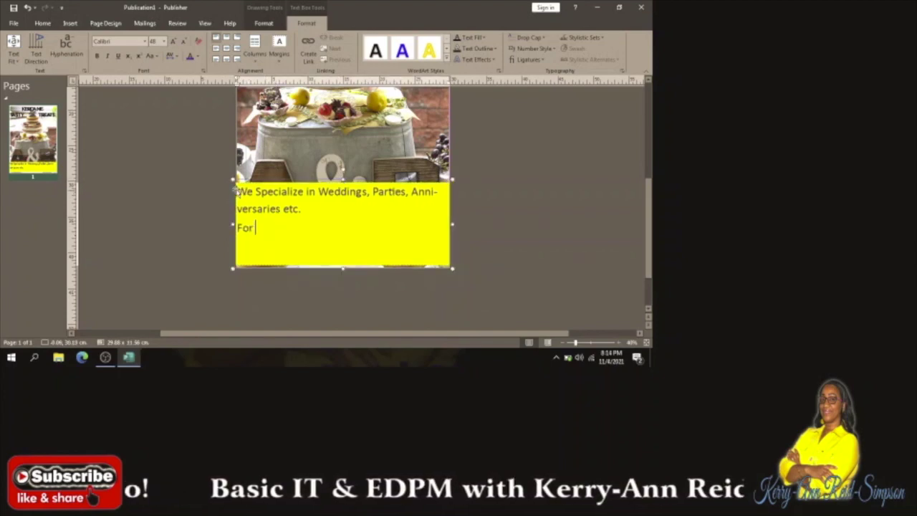
pyautogui.moveTo(237, 191); pyautogui.dragTo(264, 231)
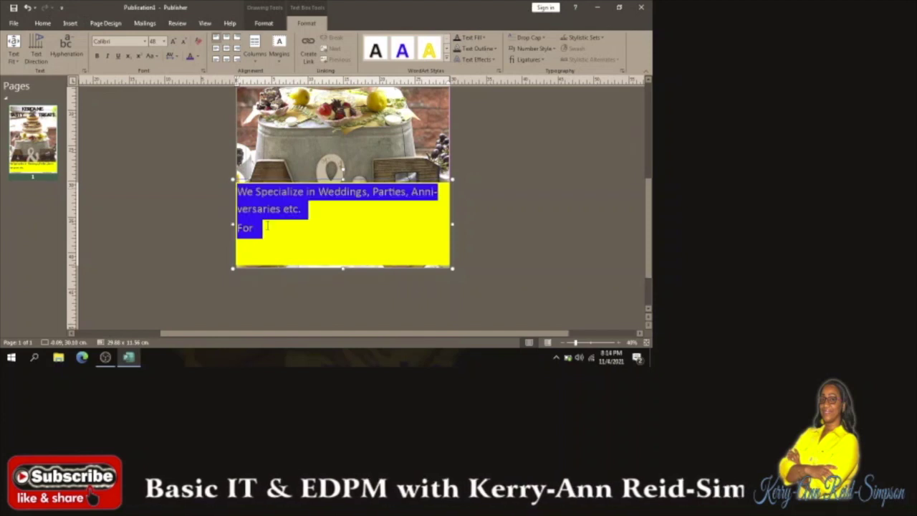
pyautogui.click(164, 41)
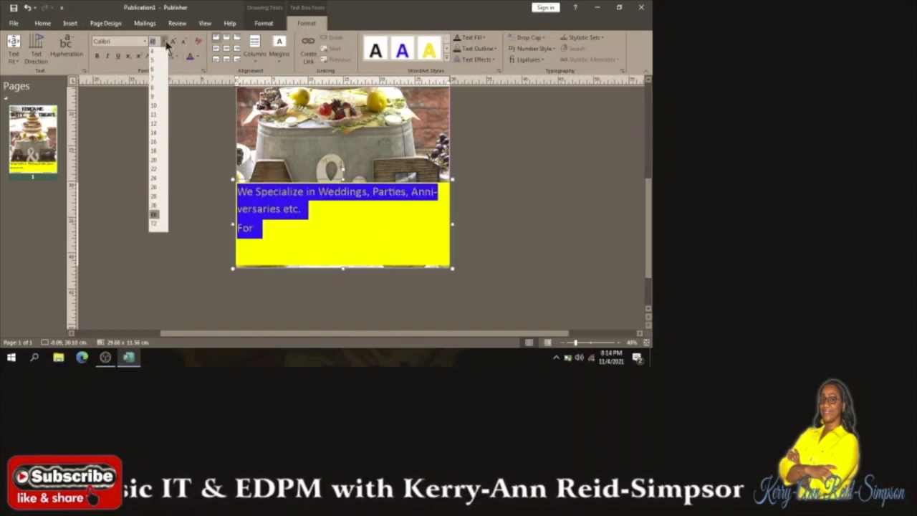
pyautogui.click(156, 206)
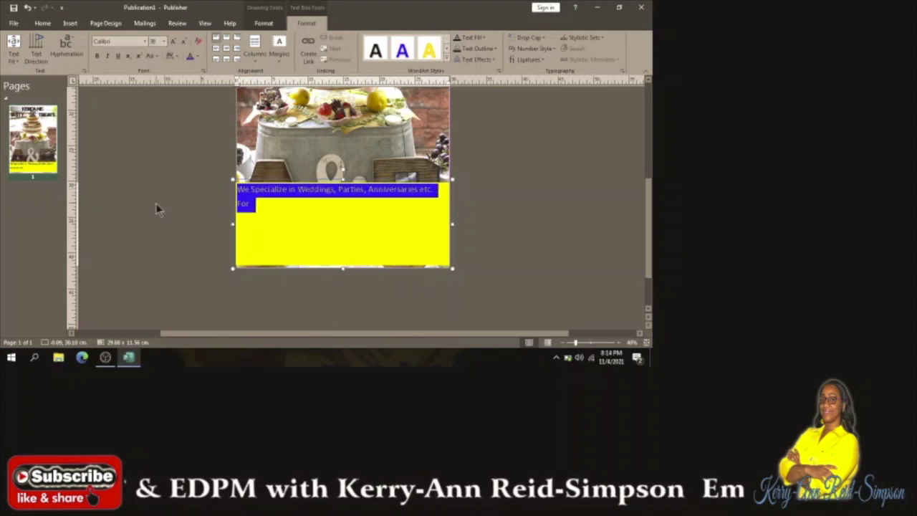
pyautogui.click(274, 214)
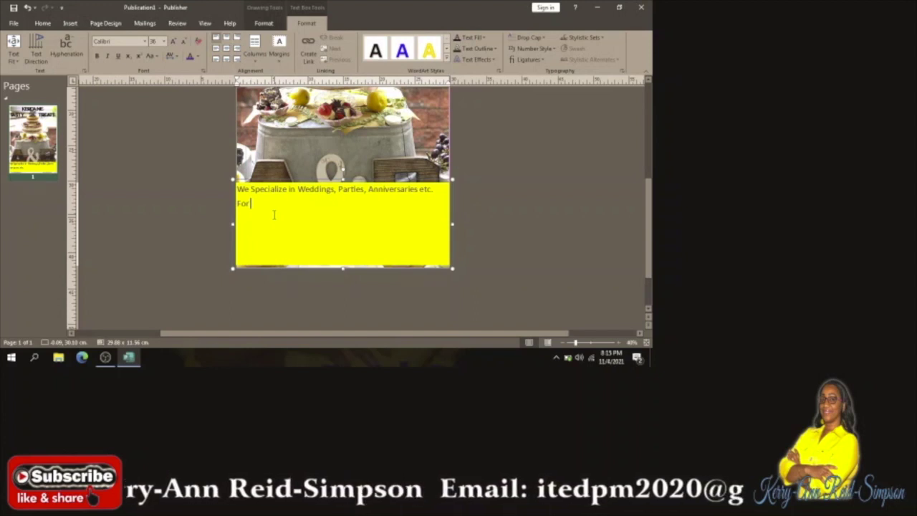
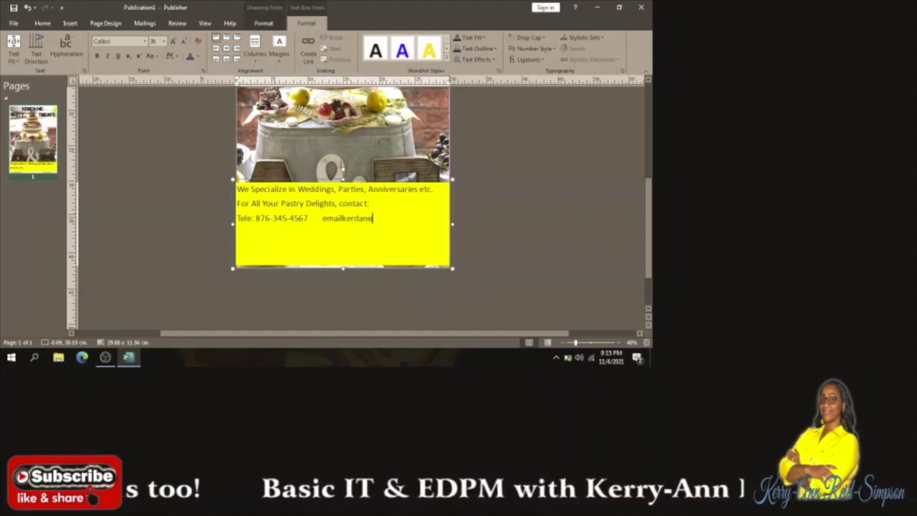
# - Add 'All Your Pastry Delights, contact:' followed by the telephone number and e-mail address
pyautogui.press('Left')
pyautogui.press('Left')
pyautogui.press('Left')
pyautogui.press('Left')
pyautogui.press('Left')
pyautogui.press('Left')
pyautogui.press('Left')
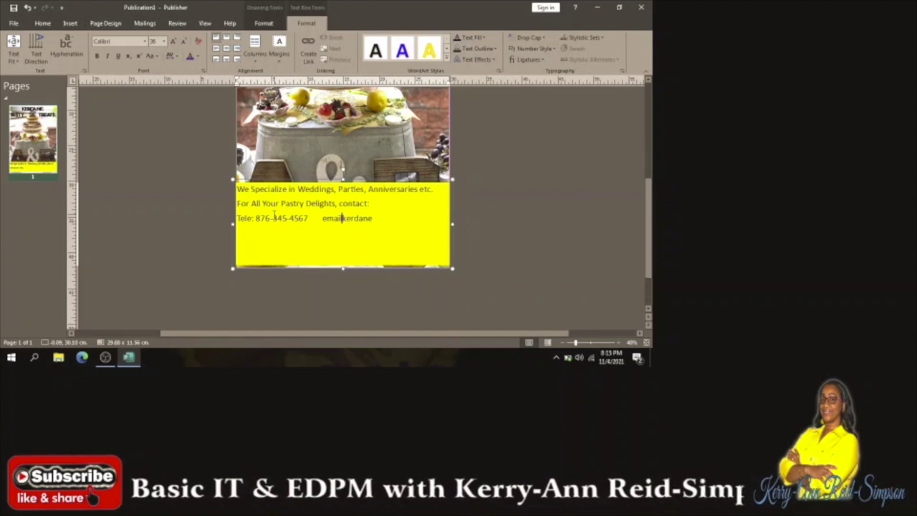
pyautogui.press('Right')
pyautogui.press('Right')
pyautogui.press('Right')
pyautogui.press('Right')
pyautogui.press('Right')
pyautogui.press('Right')
pyautogui.press('Right')
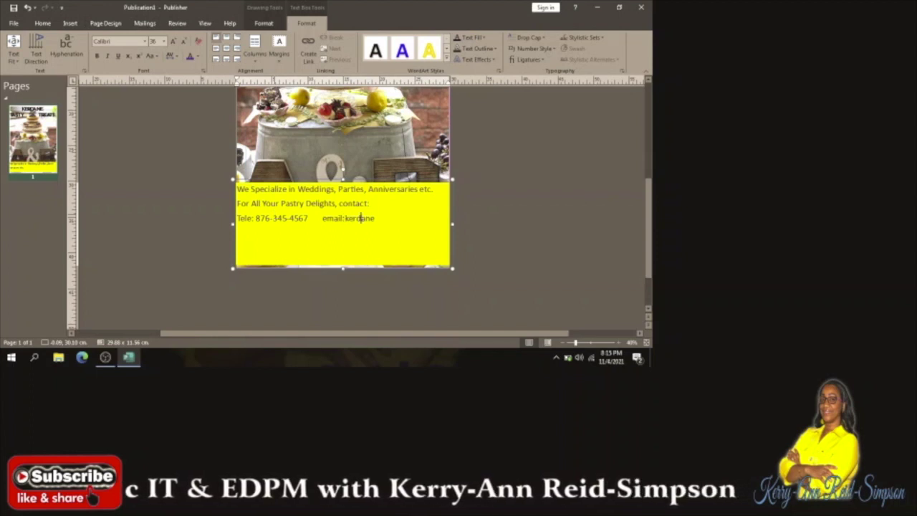
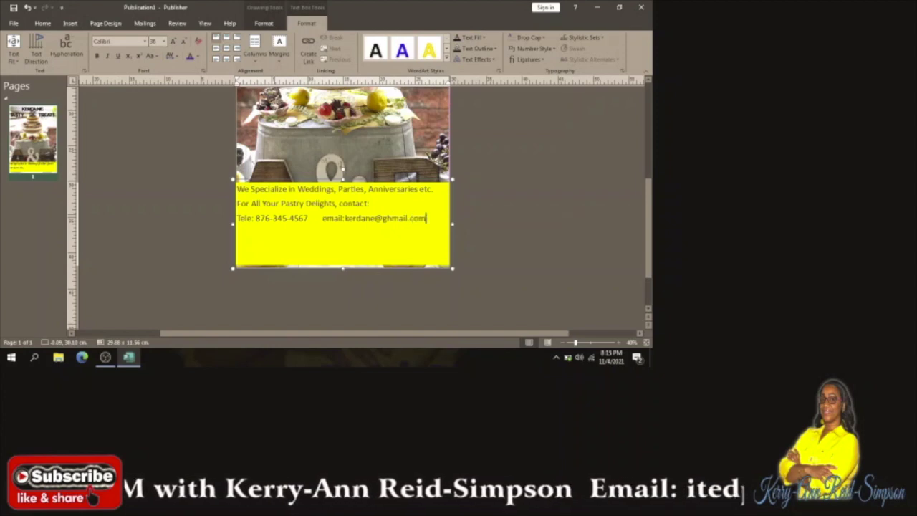
pyautogui.press('Return')
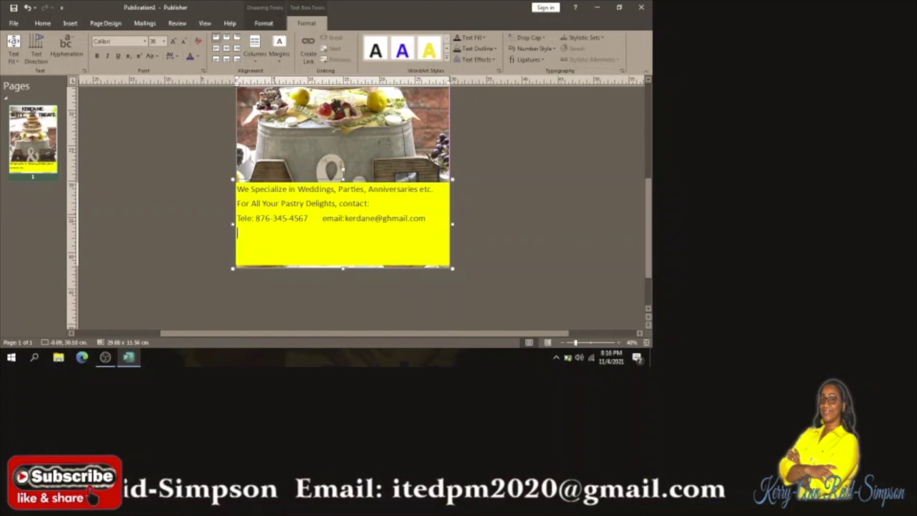
# - Add a line with the bakery's website address and its Instagram and Facebook handles
pyautogui.write('kerdane')
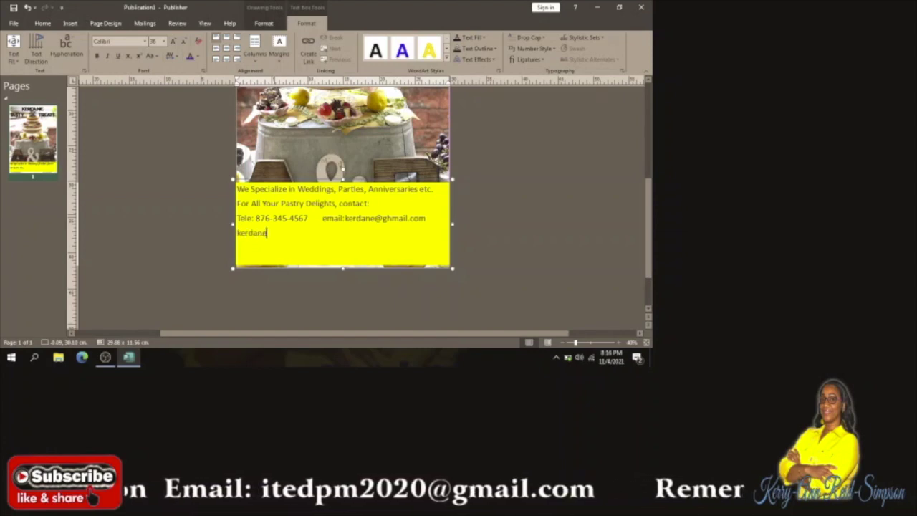
pyautogui.write('.com')
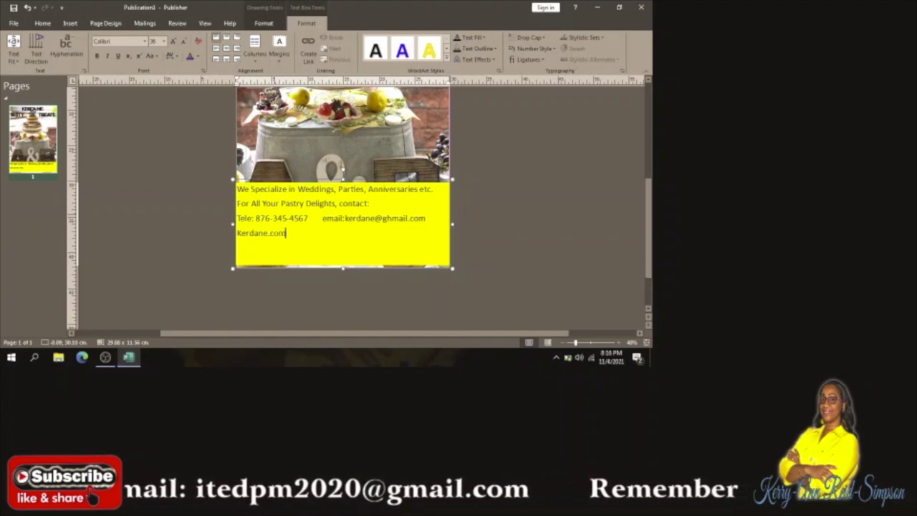
pyautogui.press('BackSpace')
pyautogui.press('BackSpace')
pyautogui.press('BackSpace')
pyautogui.press('BackSpace')
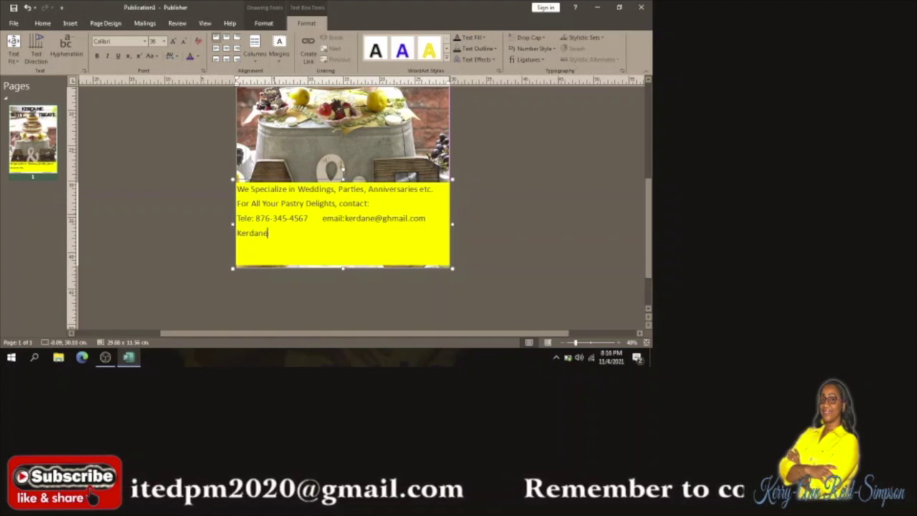
pyautogui.write('tasty')
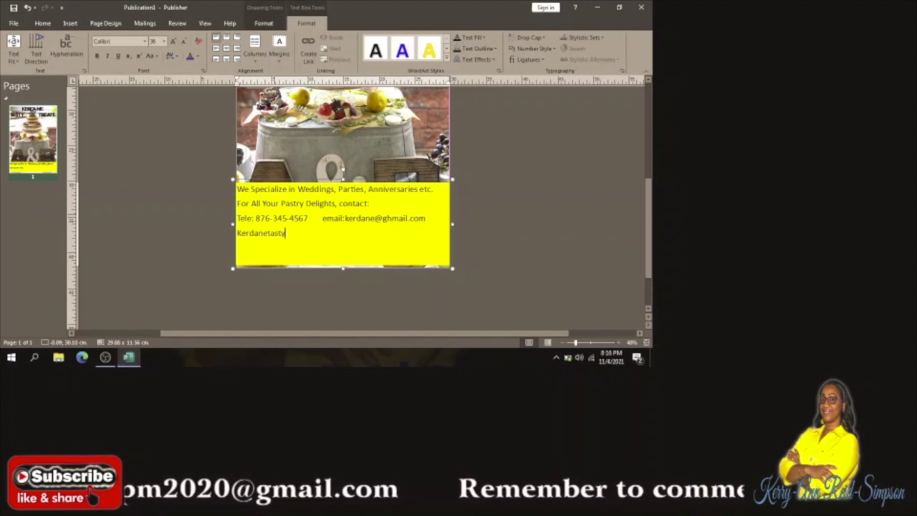
pyautogui.write('treats')
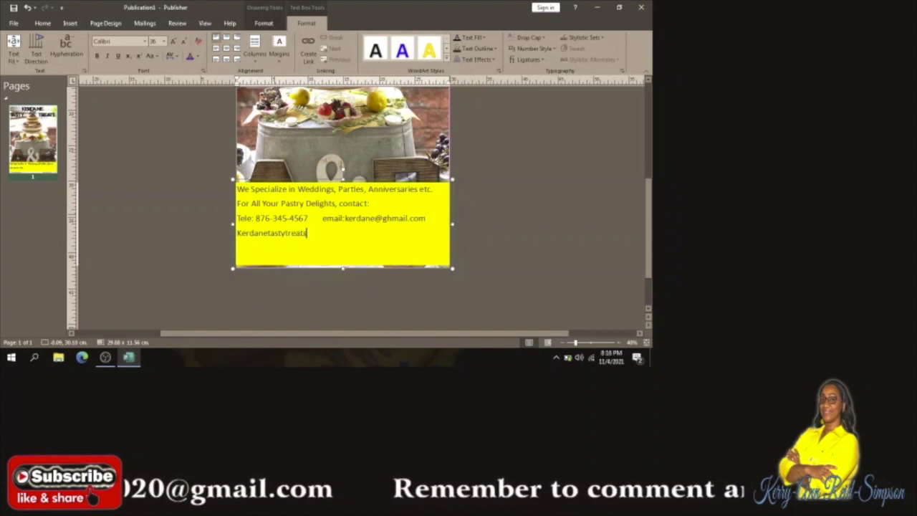
pyautogui.write('.com')
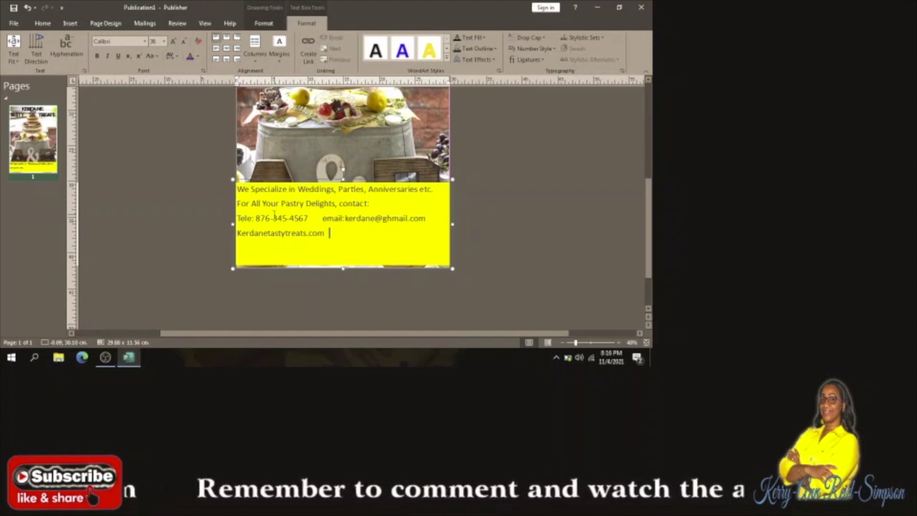
pyautogui.write('IG:')
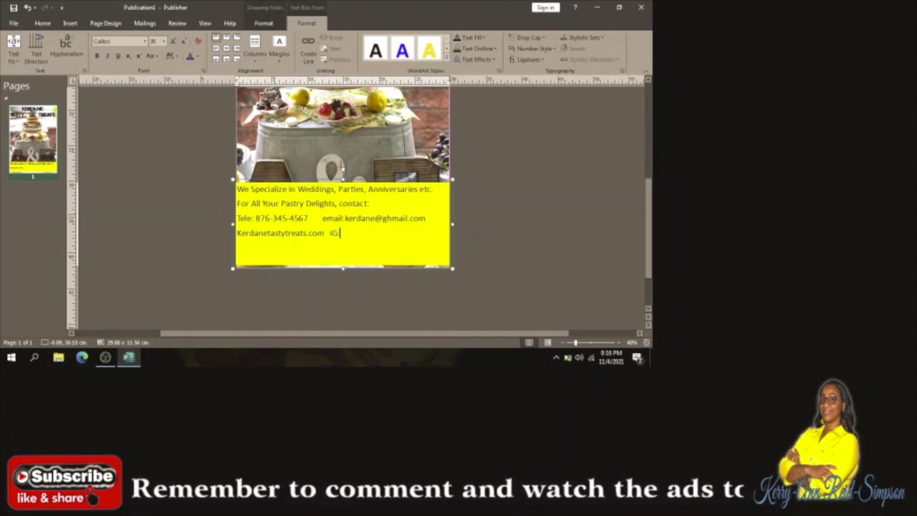
pyautogui.write(' ker')
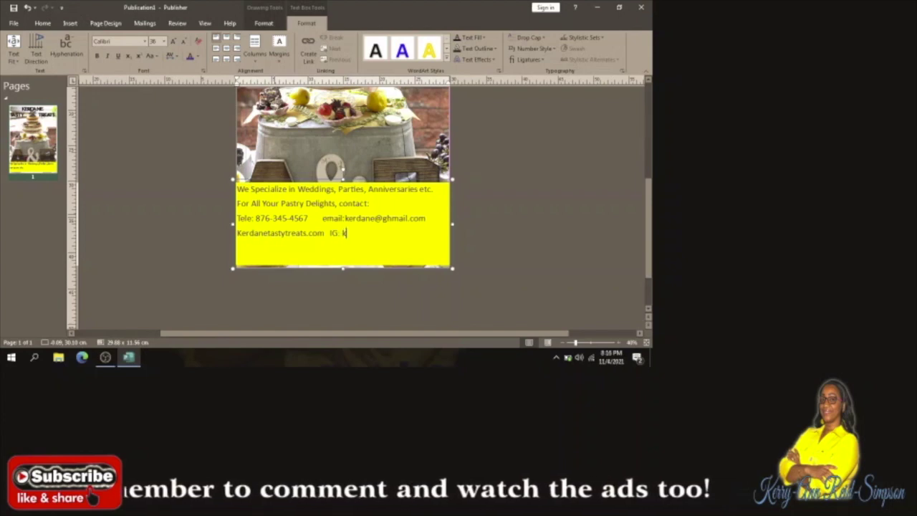
pyautogui.write('dane')
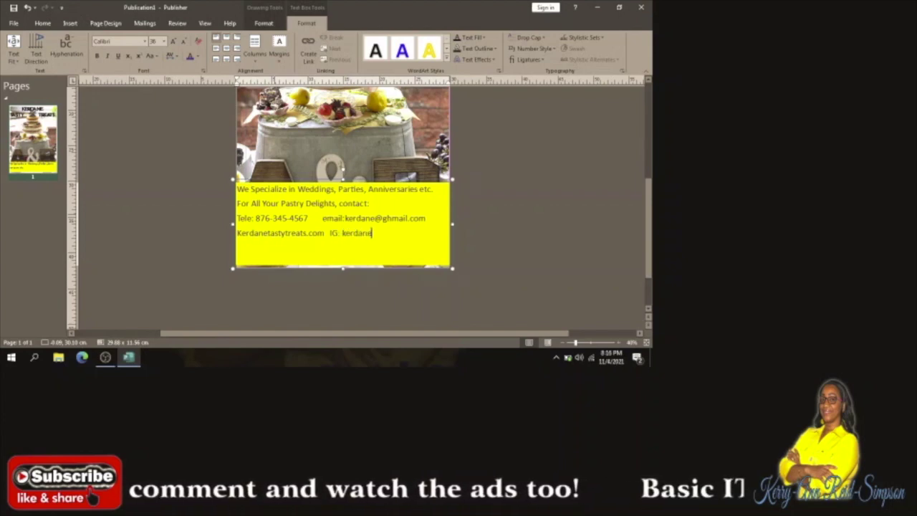
pyautogui.write('tt')
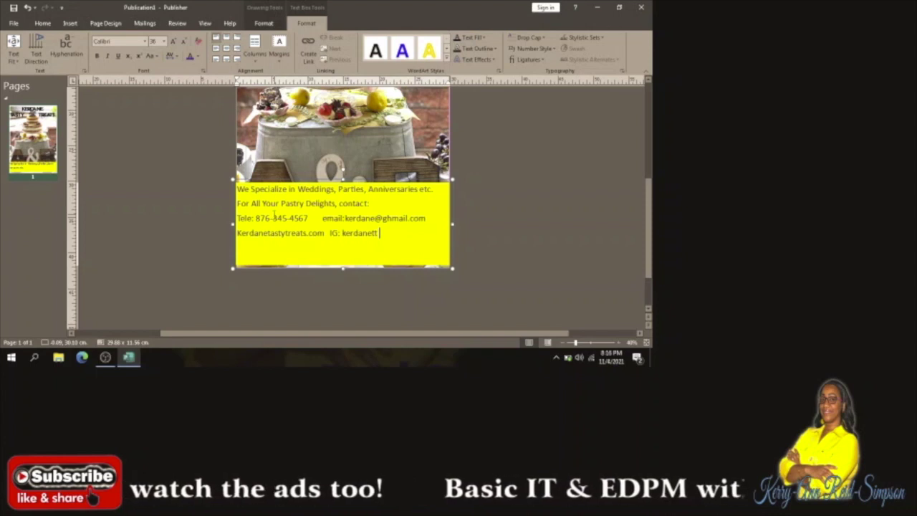
pyautogui.write(' FB')
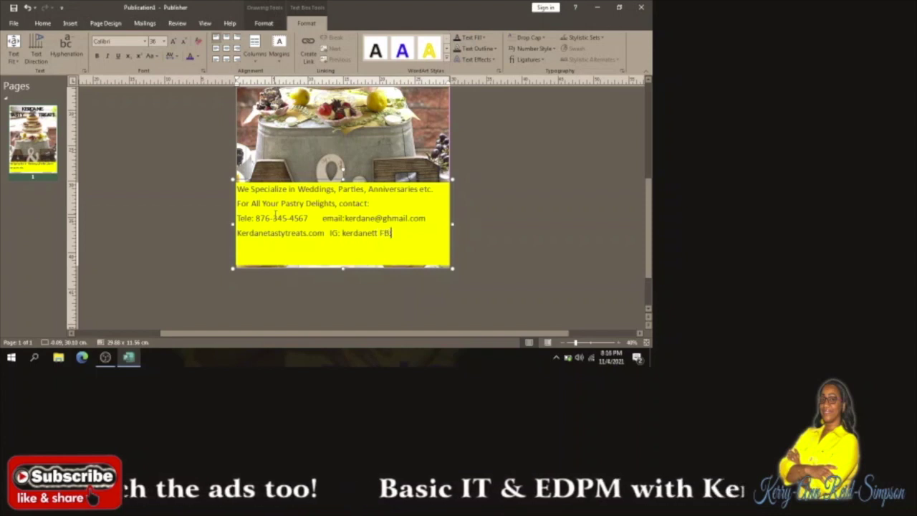
pyautogui.write(': kerdanett')
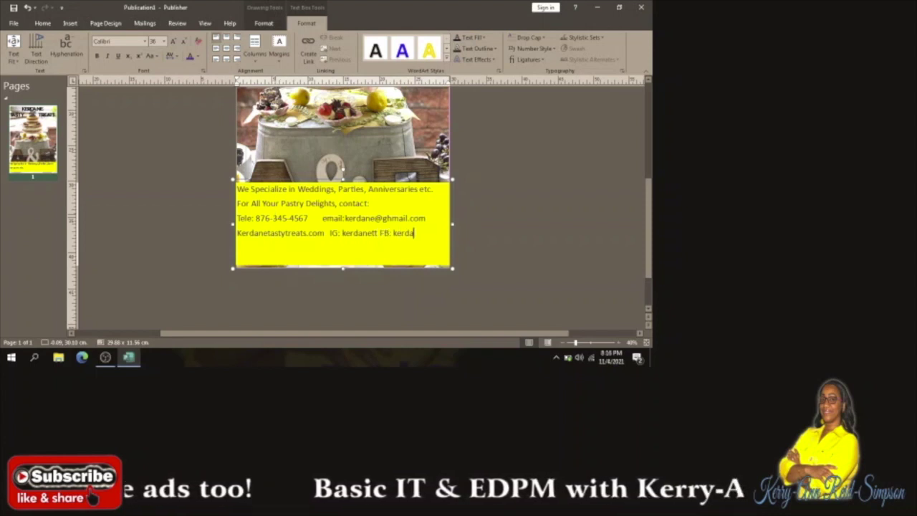